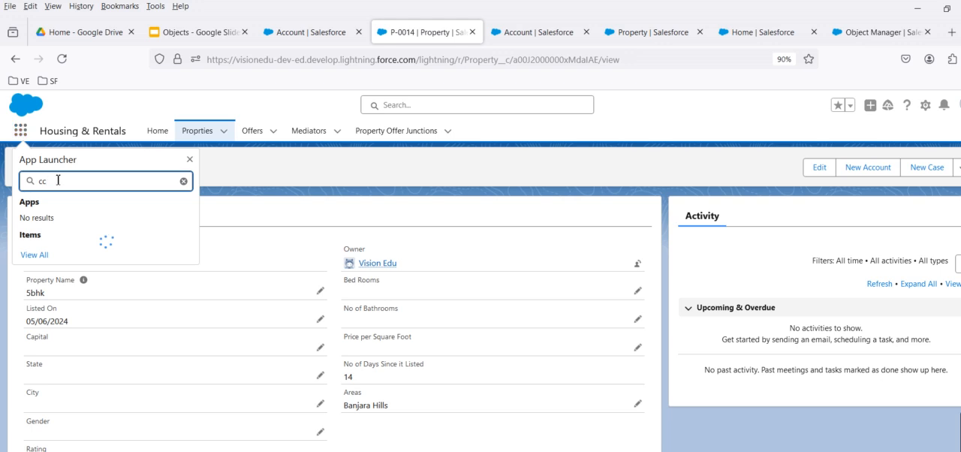
# Find the Accounts object in the App Launcher and open the University of Arizona account record.
pyautogui.press('BackSpace')
pyautogui.press('BackSpace')
pyautogui.write('acc')
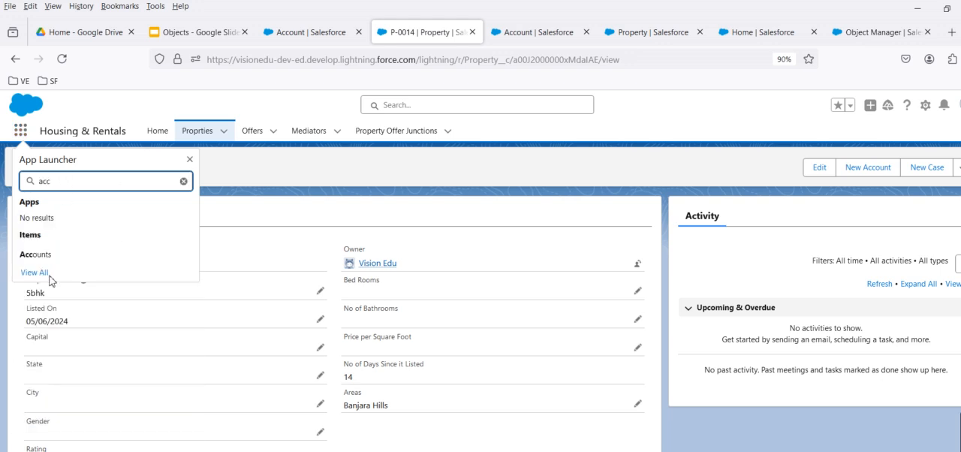
pyautogui.click(37, 255)
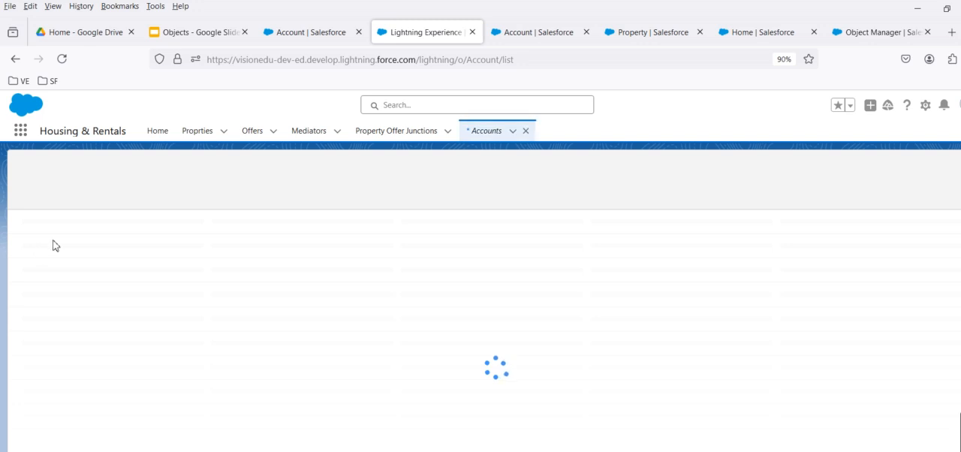
pyautogui.click(103, 239)
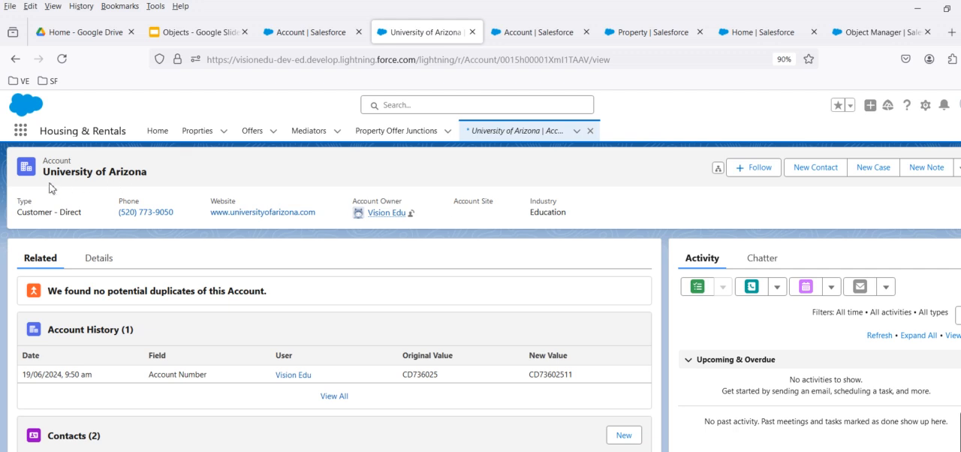
# Examine the University of Arizona account's detail fields and compare them with the highlights header above them.
pyautogui.click(102, 262)
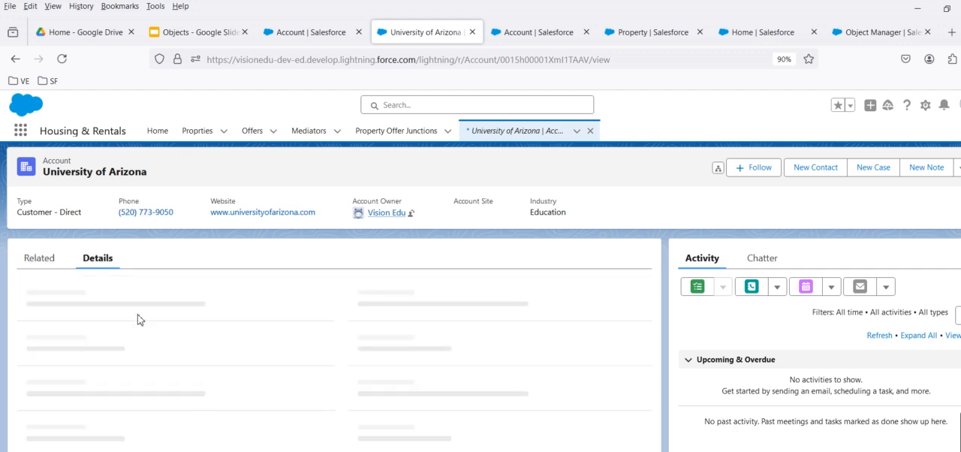
pyautogui.scroll(-10, 171, 344)
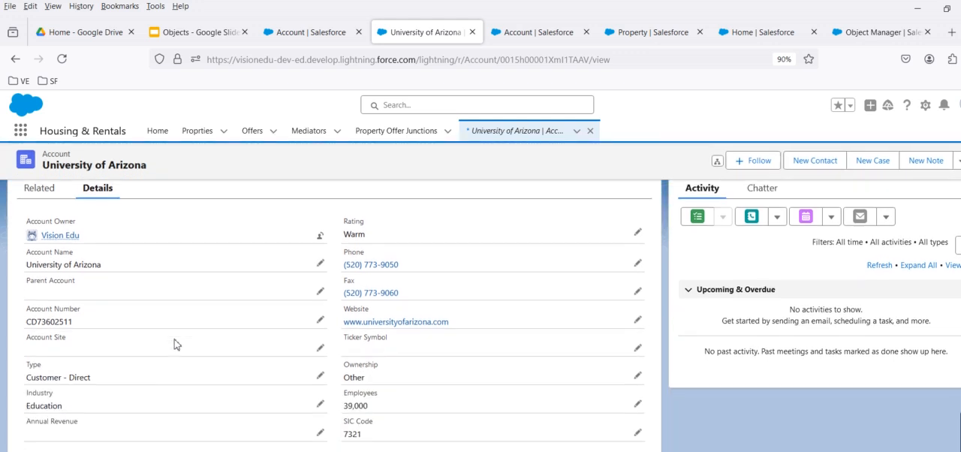
pyautogui.scroll(5, 174, 342)
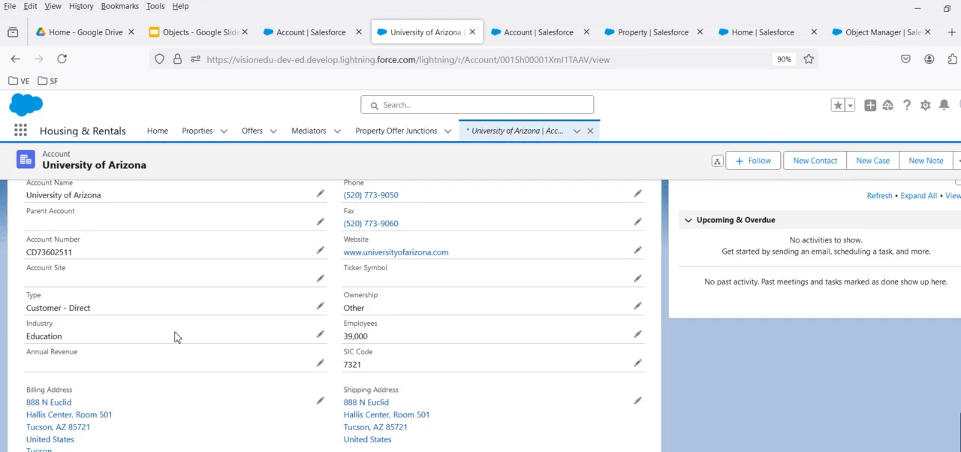
pyautogui.scroll(3, 174, 337)
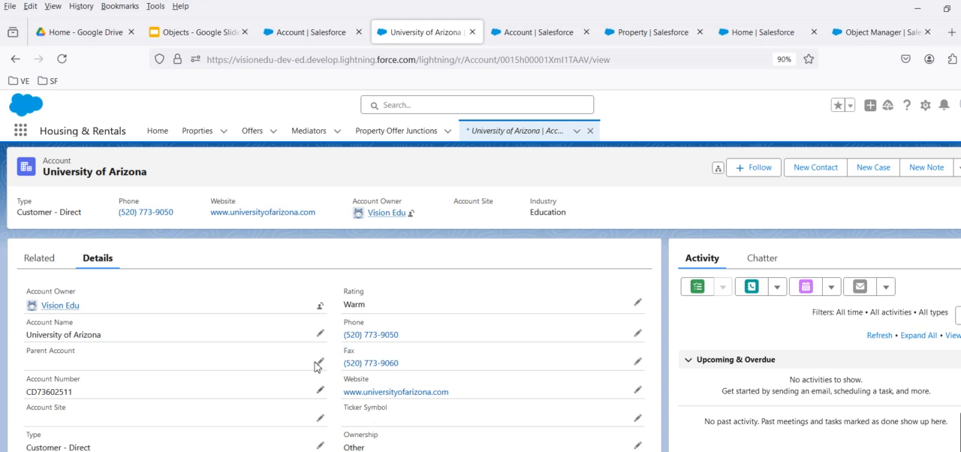
pyautogui.scroll(-3, 240, 339)
pyautogui.scroll(3, 305, 329)
# Check the Property object's compact layouts in setup, and review the header and details of property record P-0018.
pyautogui.click(652, 32)
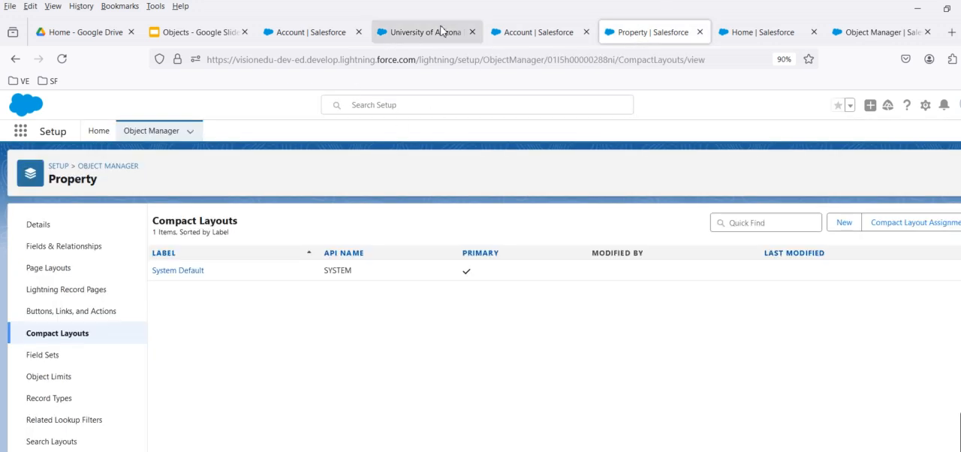
pyautogui.click(403, 33)
pyautogui.click(197, 134)
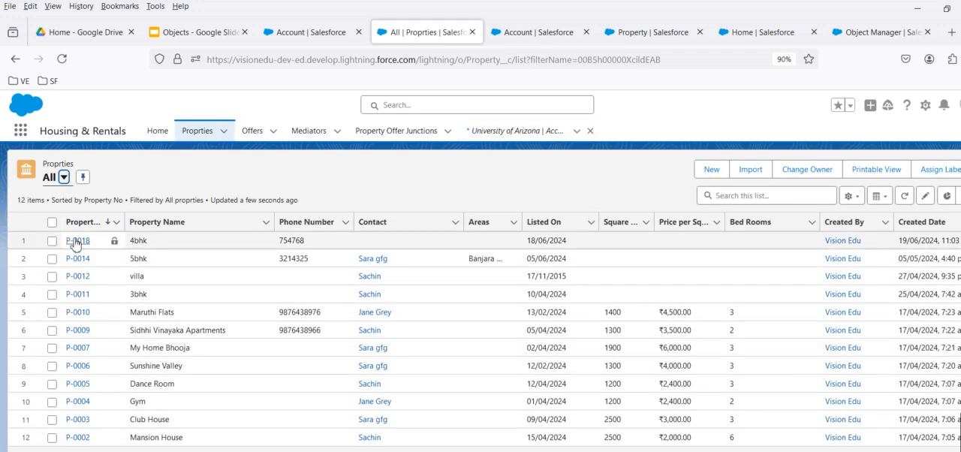
pyautogui.click(75, 242)
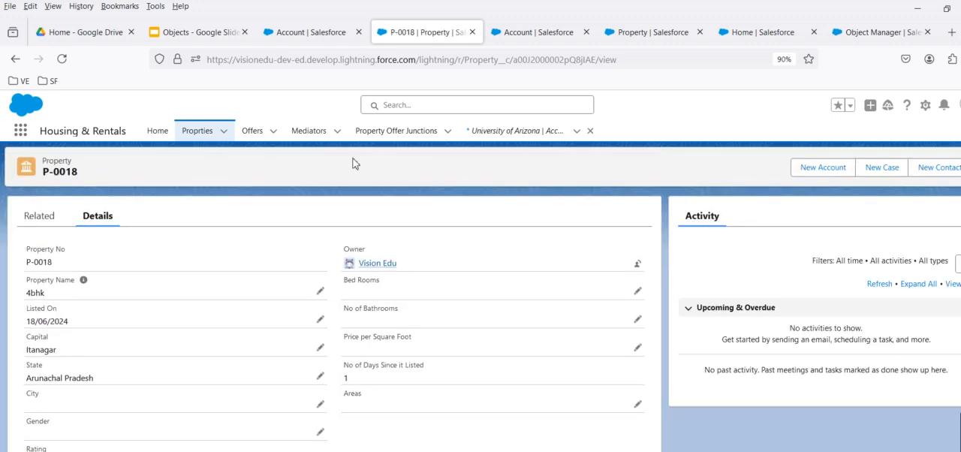
pyautogui.scroll(-5, 335, 306)
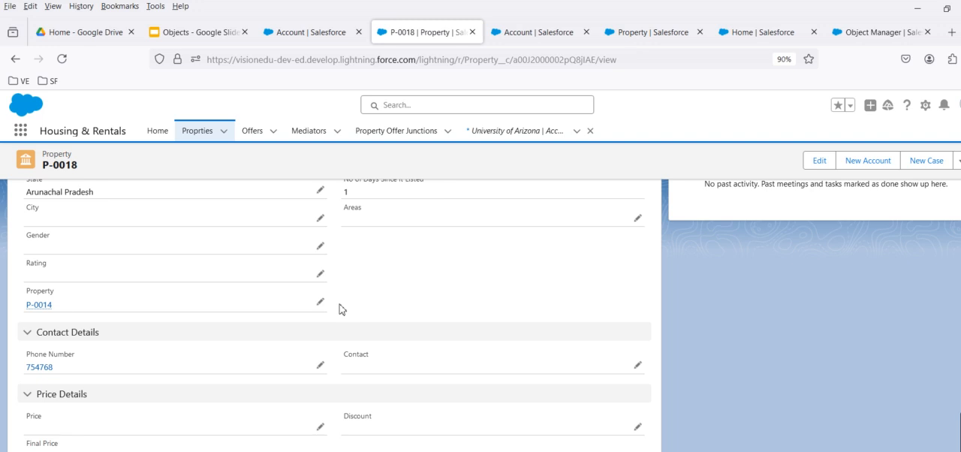
pyautogui.scroll(5, 338, 309)
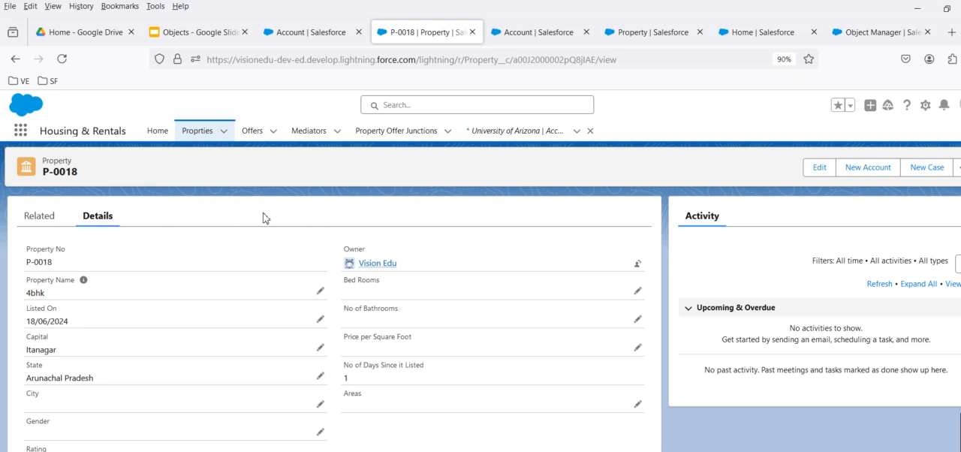
# Start a new compact layout for the Property object labelled "Propery compact layout" and try to save it without fields.
pyautogui.click(625, 36)
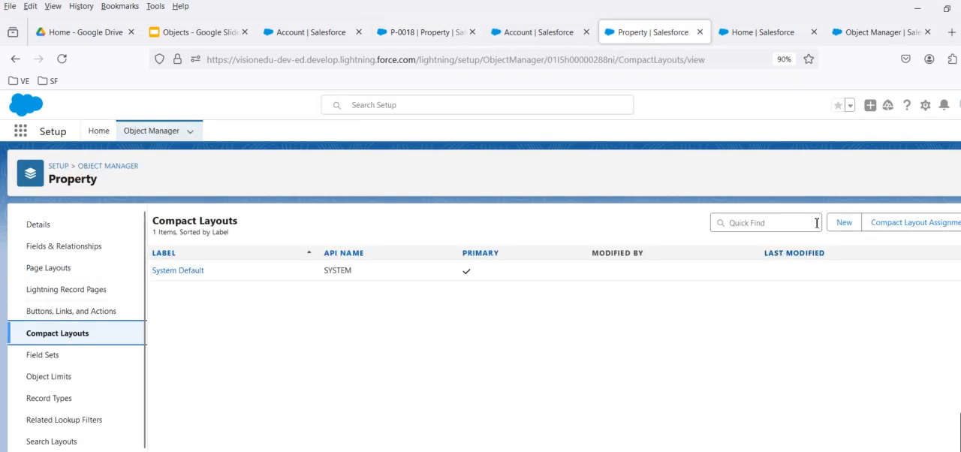
pyautogui.click(843, 225)
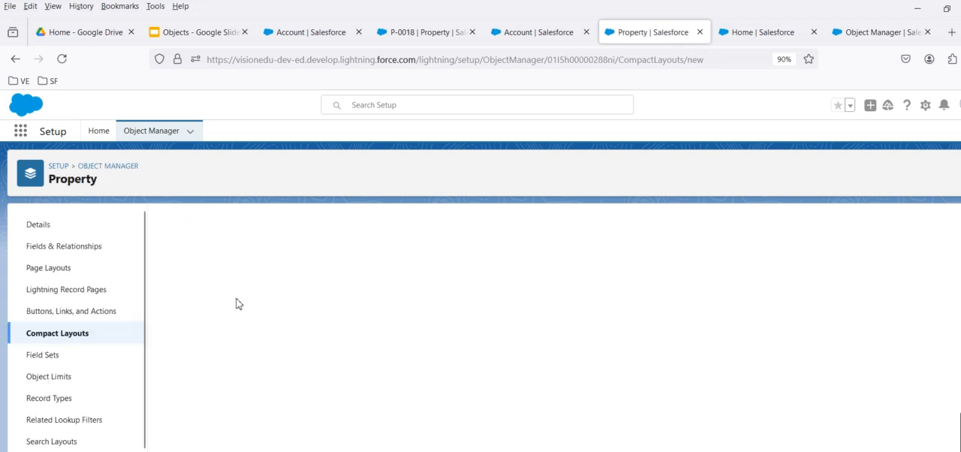
pyautogui.click(316, 332)
pyautogui.click(346, 304)
pyautogui.click(359, 317)
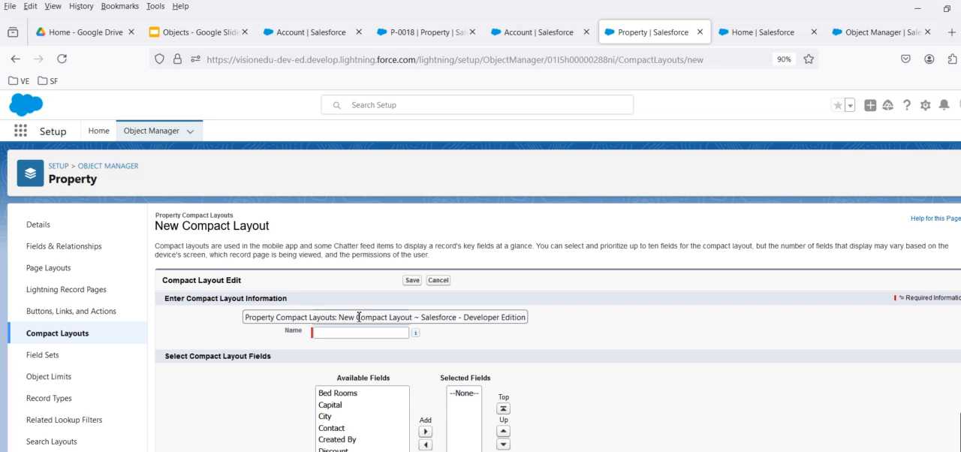
pyautogui.write('Prope')
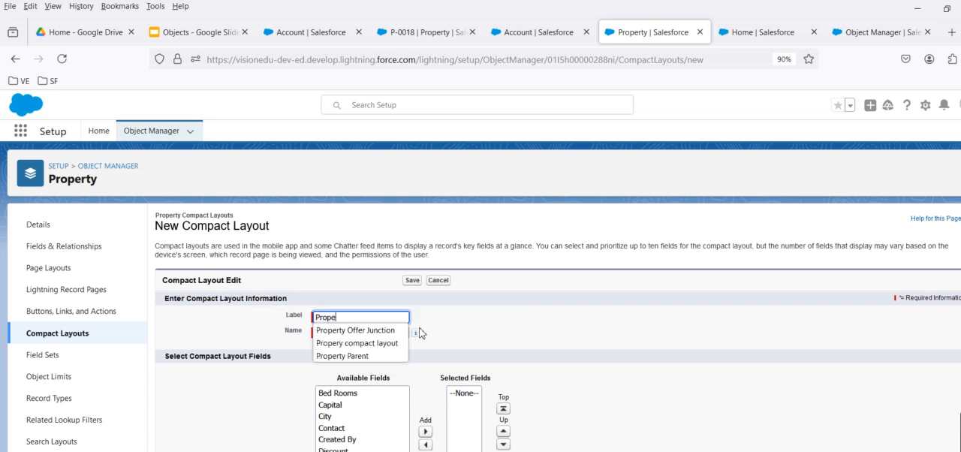
pyautogui.click(386, 344)
pyautogui.click(376, 333)
pyautogui.click(412, 281)
# Add the Property Name field to the compact layout's selected fields.
pyautogui.scroll(-1, 542, 337)
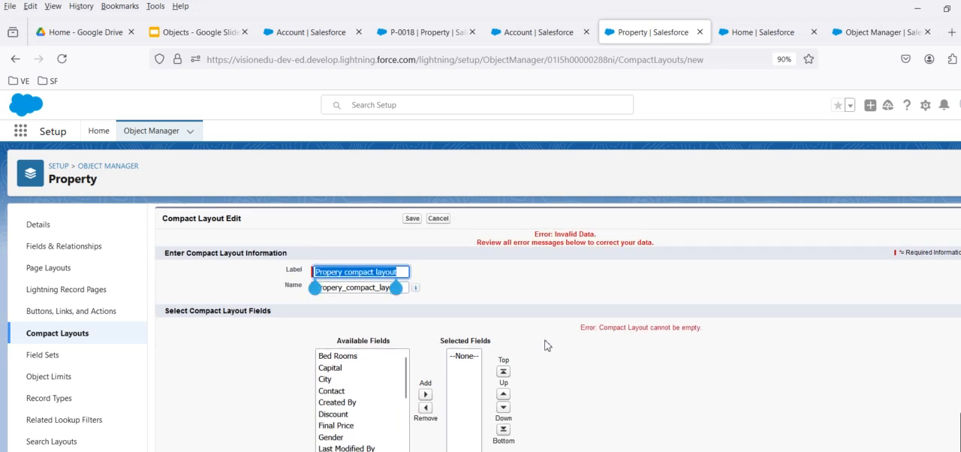
pyautogui.scroll(-5, 337, 395)
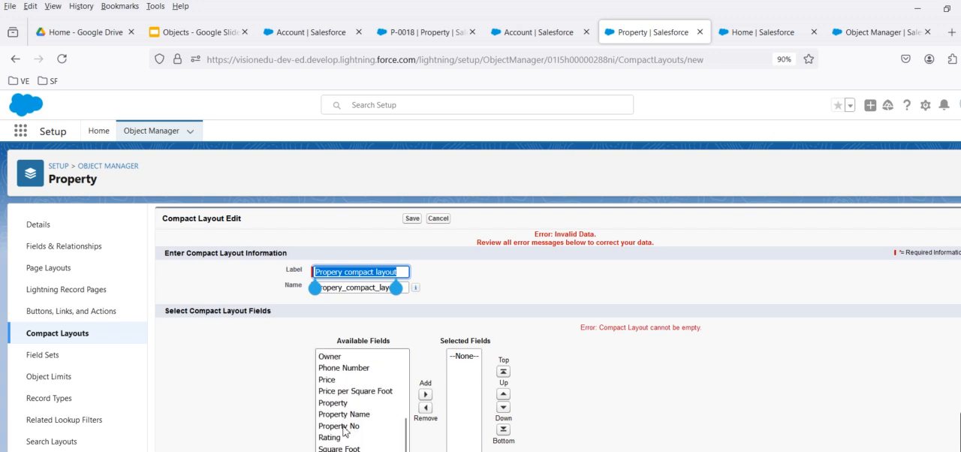
pyautogui.click(359, 414)
pyautogui.click(425, 396)
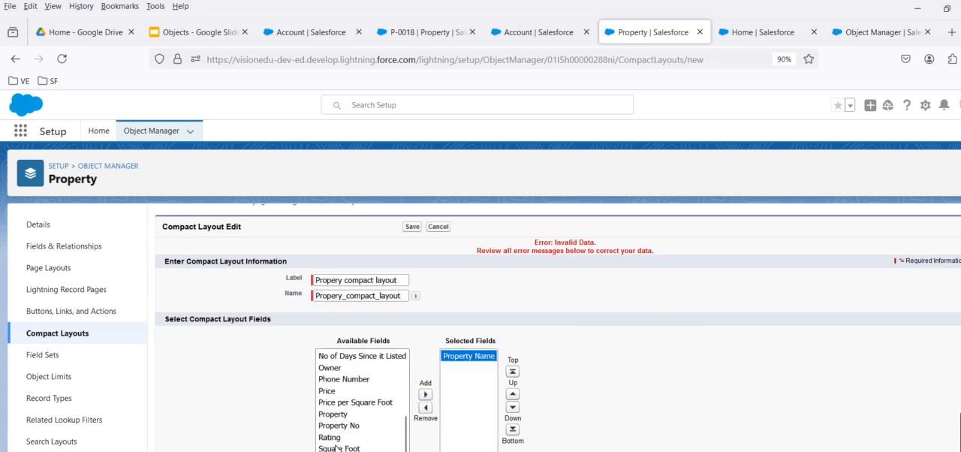
# Add No of Days Since it Listed and all available fields below it to the compact layout, and try to save it.
pyautogui.click(350, 359)
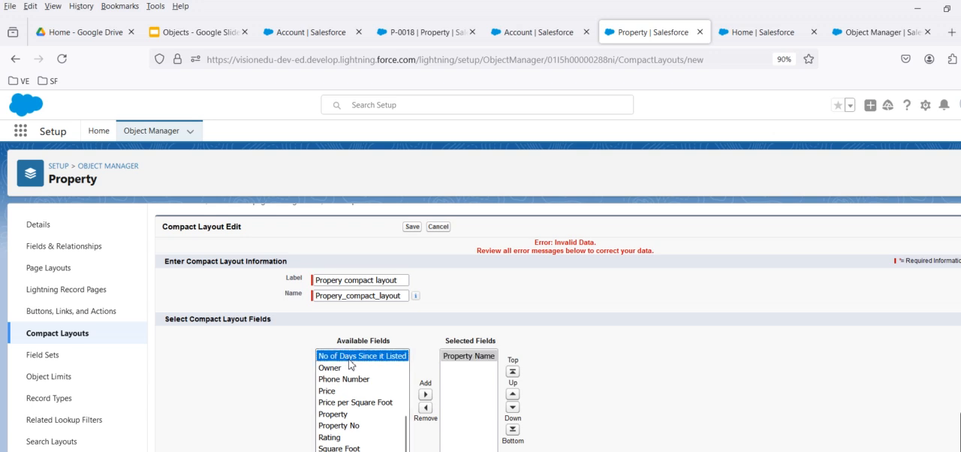
pyautogui.hotkey('shift', 'Down')
pyautogui.hotkey('shift', 'Down')
pyautogui.hotkey('shift', 'Down')
pyautogui.hotkey('shift', 'Down')
pyautogui.hotkey('shift', 'Down')
pyautogui.hotkey('shift', 'Down')
pyautogui.hotkey('shift', 'Down')
pyautogui.hotkey('shift', 'Down')
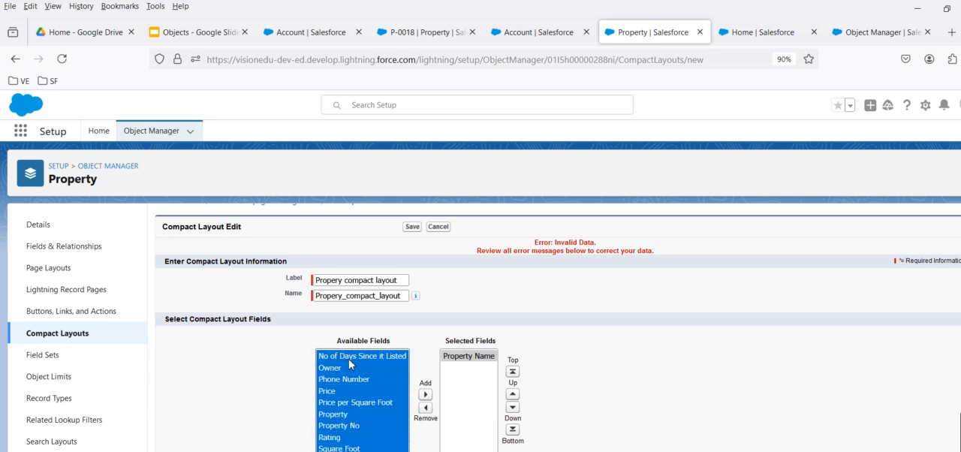
pyautogui.click(425, 394)
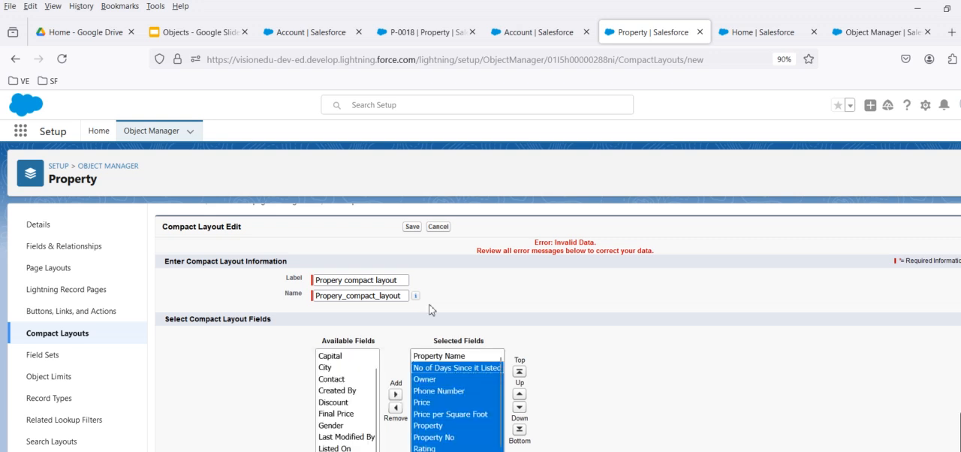
pyautogui.click(418, 231)
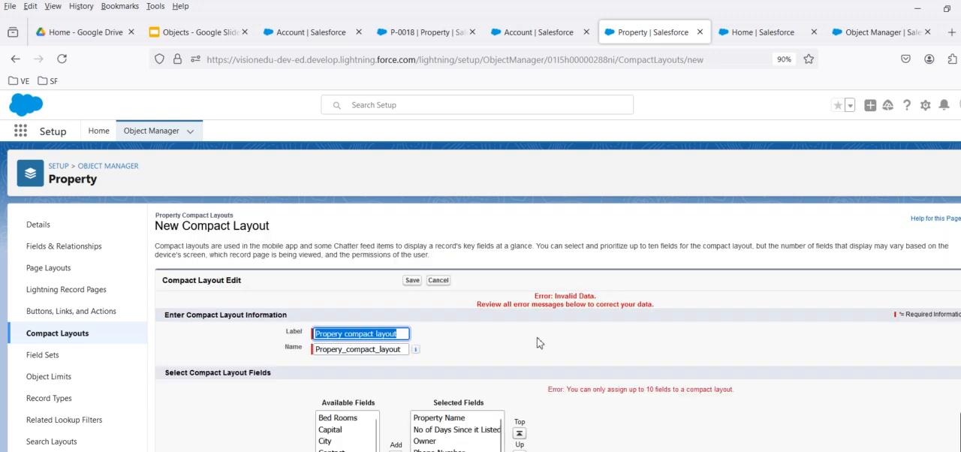
# Remove Rating, Square Foot and the remaining fields below them from the compact layout's selected fields.
pyautogui.moveTo(568, 390); pyautogui.dragTo(744, 394)
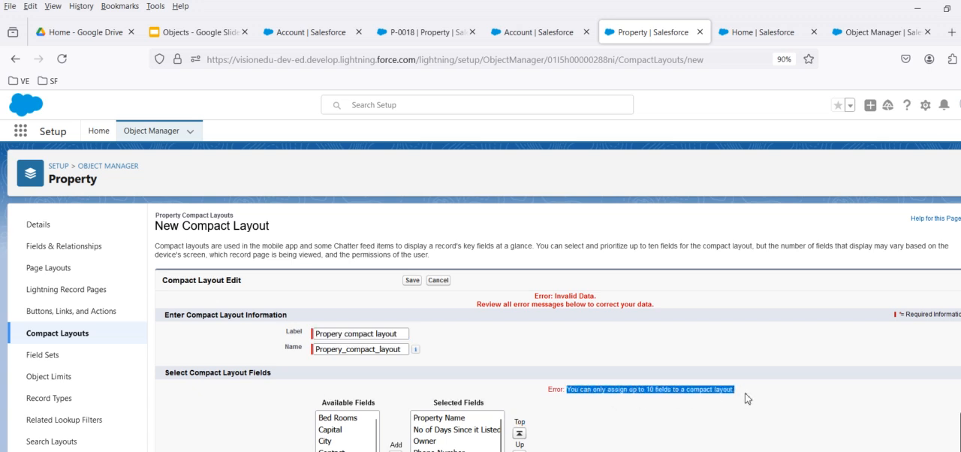
pyautogui.scroll(-2, 637, 378)
pyautogui.scroll(-1, 446, 443)
pyautogui.click(425, 437)
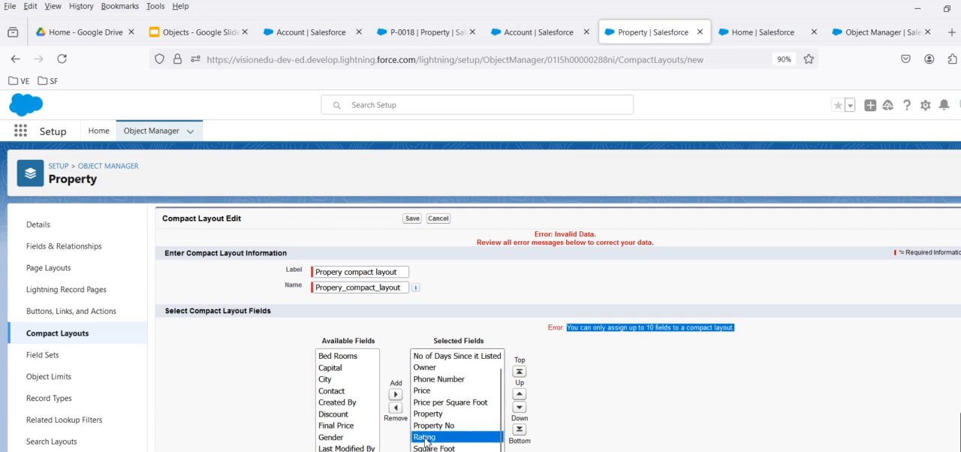
pyautogui.moveTo(426, 441); pyautogui.dragTo(426, 445)
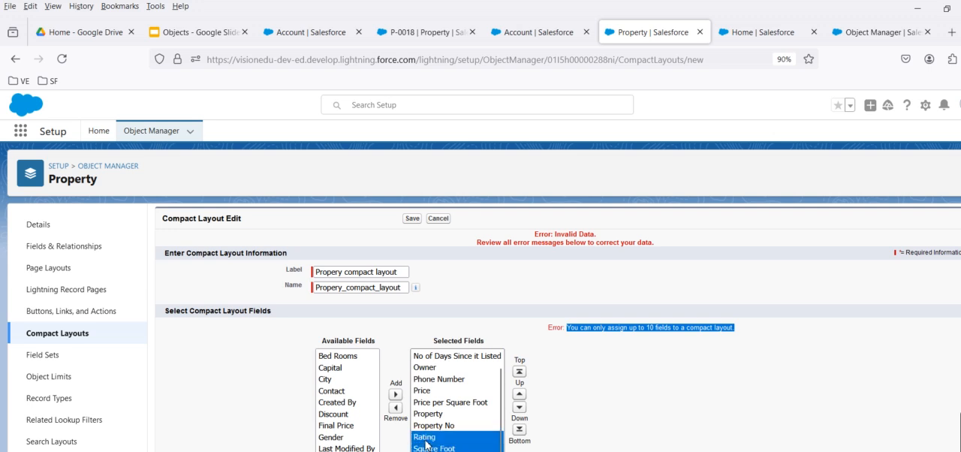
pyautogui.click(396, 407)
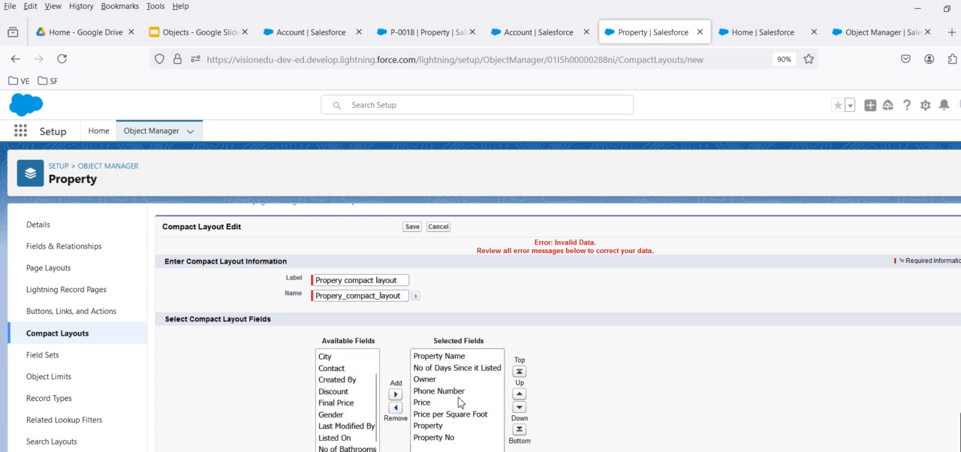
# Remove Owner and Property No from the selected fields and save the compact layout.
pyautogui.click(441, 374)
pyautogui.click(424, 380)
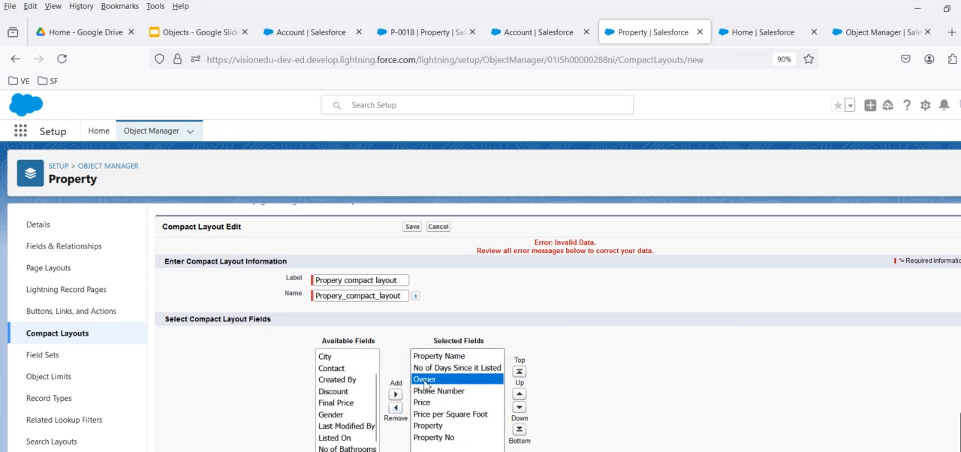
pyautogui.click(396, 407)
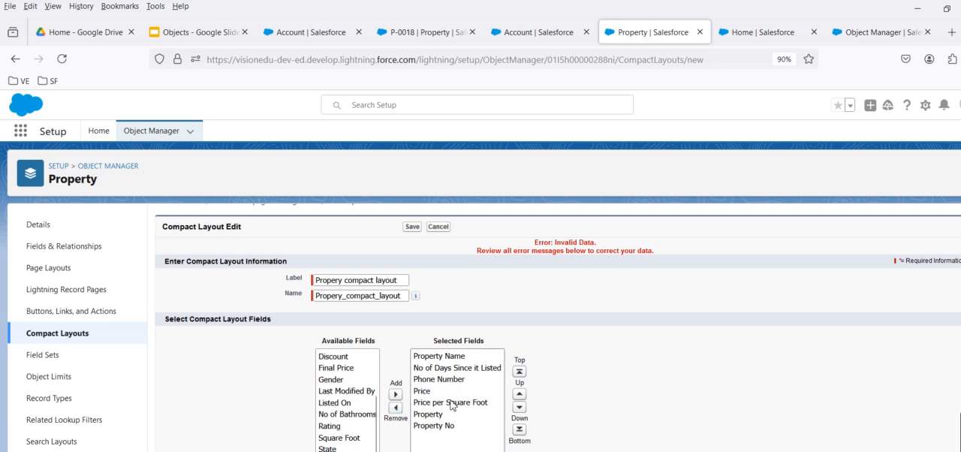
pyautogui.click(437, 425)
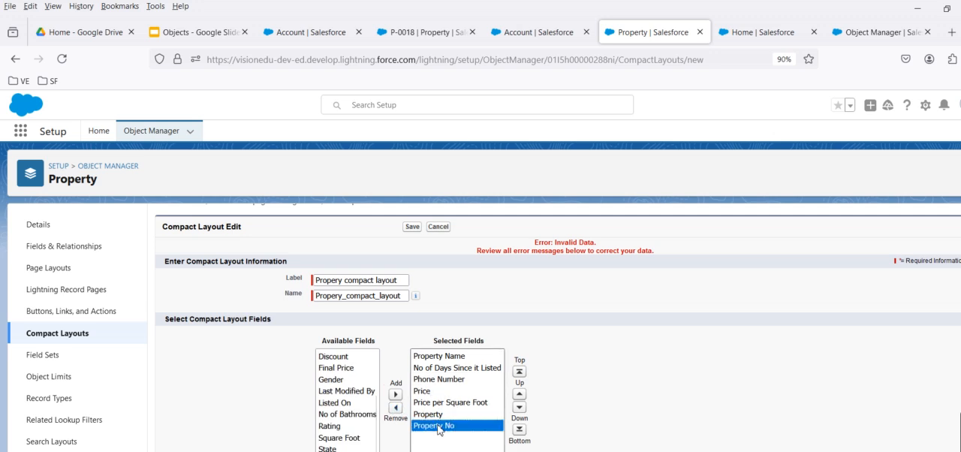
pyautogui.click(396, 407)
pyautogui.click(407, 232)
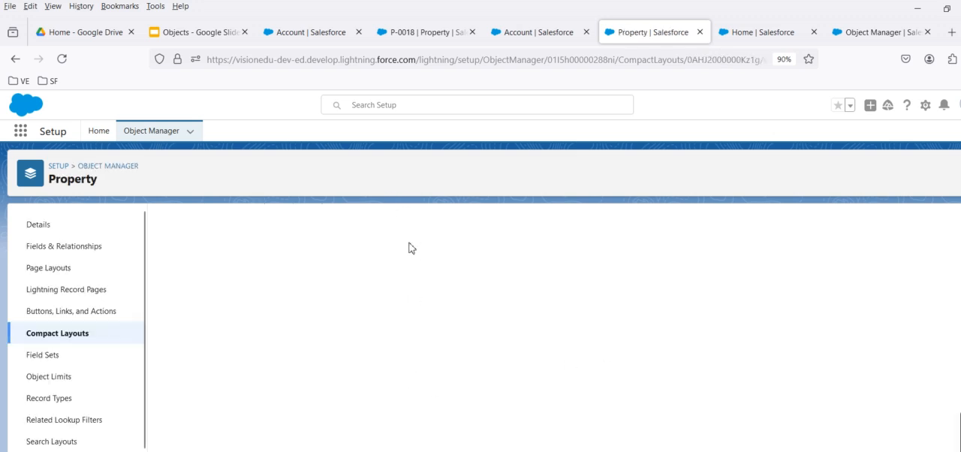
# Assign "Propery compact layout" as the Property object's primary compact layout, save, and return to the P-0018 record.
pyautogui.click(515, 271)
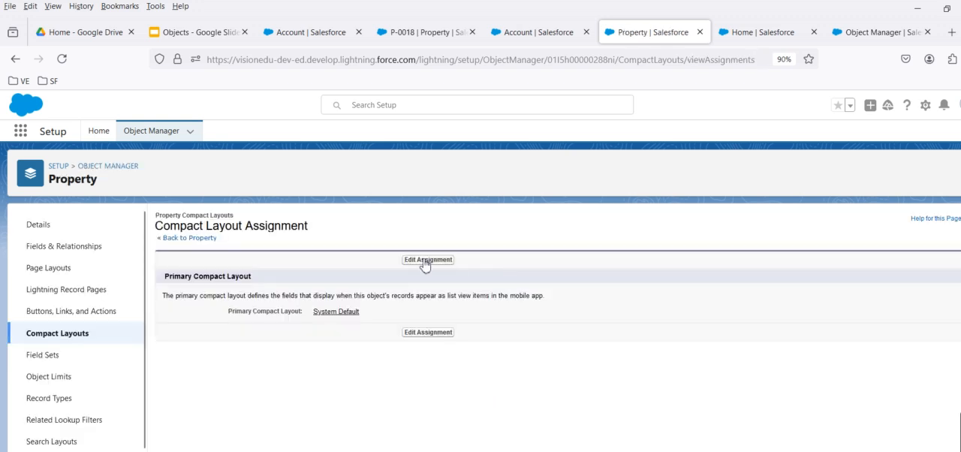
pyautogui.click(329, 309)
pyautogui.click(318, 345)
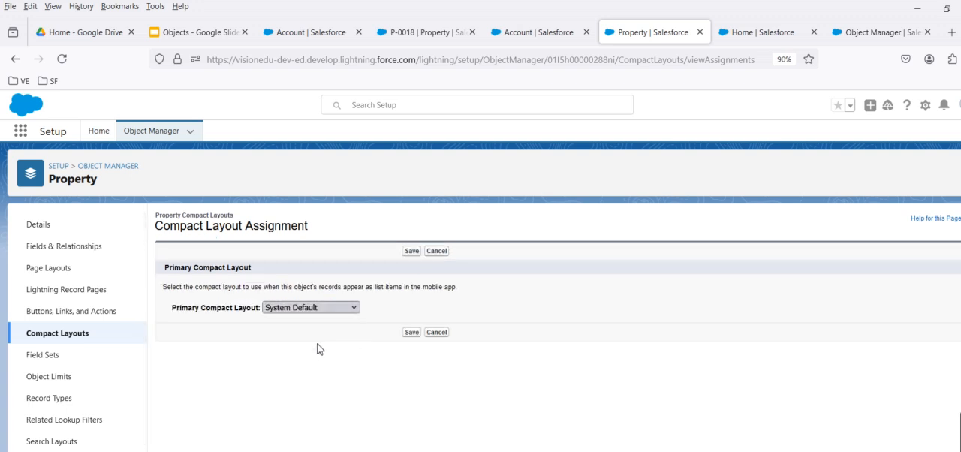
pyautogui.click(410, 336)
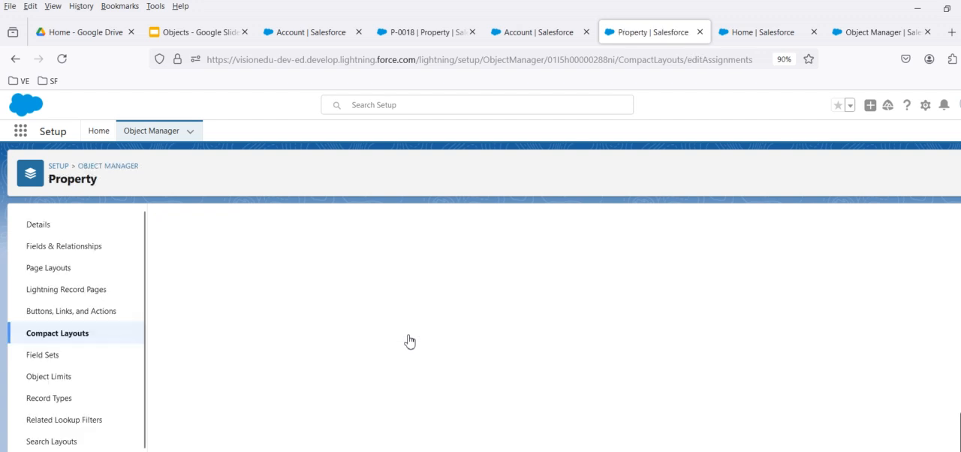
pyautogui.click(444, 33)
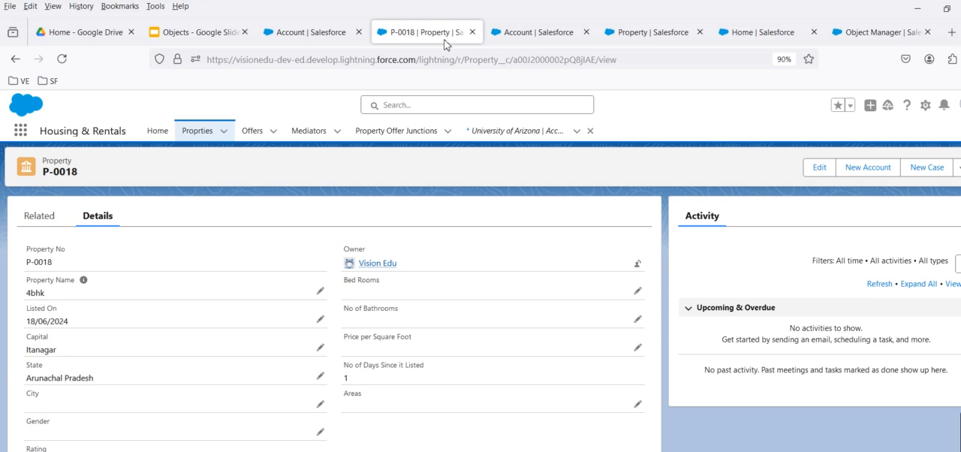
# Reload the P-0018 property record and examine how its header fields display at different browser zoom levels.
pyautogui.click(64, 58)
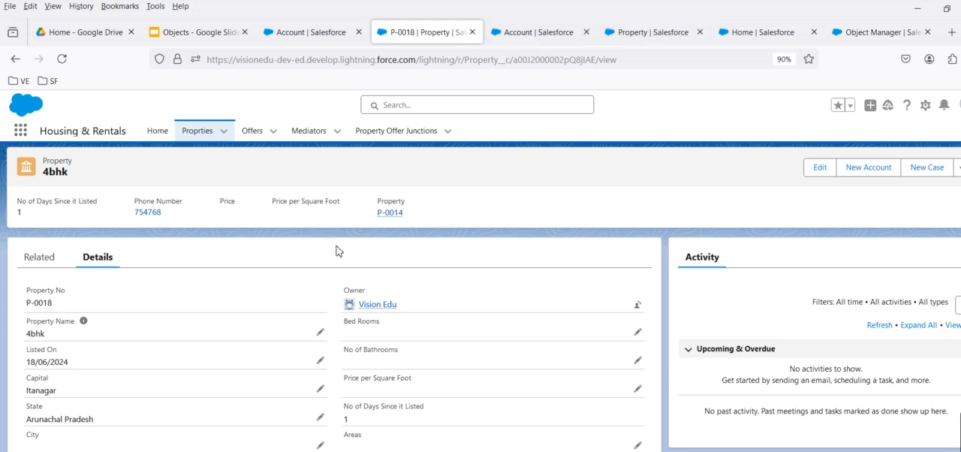
pyautogui.hotkey('ctrl', '+')
pyautogui.hotkey('ctrl', '+')
pyautogui.hotkey('ctrl', '+')
pyautogui.hotkey('ctrl', '+')
pyautogui.hotkey('ctrl', '+')
pyautogui.hotkey('ctrl', '+')
pyautogui.hotkey('ctrl', '+')
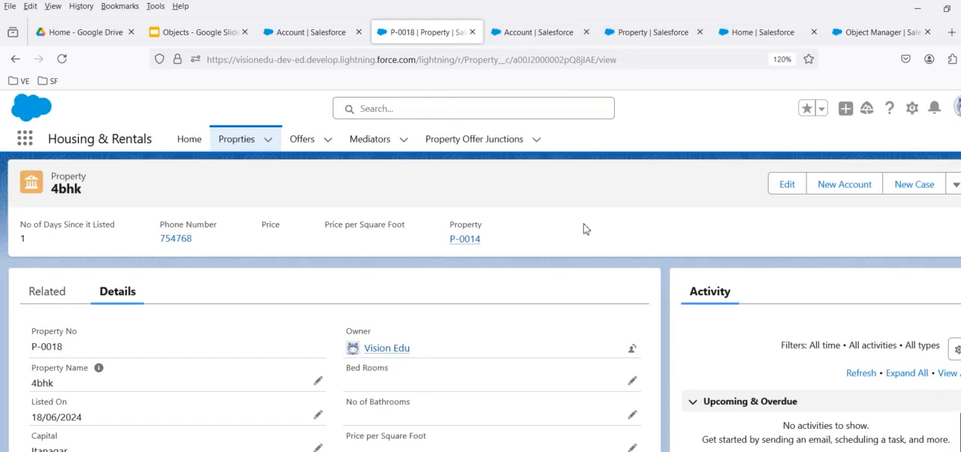
pyautogui.hotkey('ctrl', '+')
pyautogui.hotkey('ctrl', '+')
pyautogui.hotkey('ctrl', '+')
pyautogui.hotkey('ctrl', '+')
pyautogui.hotkey('ctrl', '+')
pyautogui.hotkey('ctrl', '+')
pyautogui.hotkey('ctrl', '+')
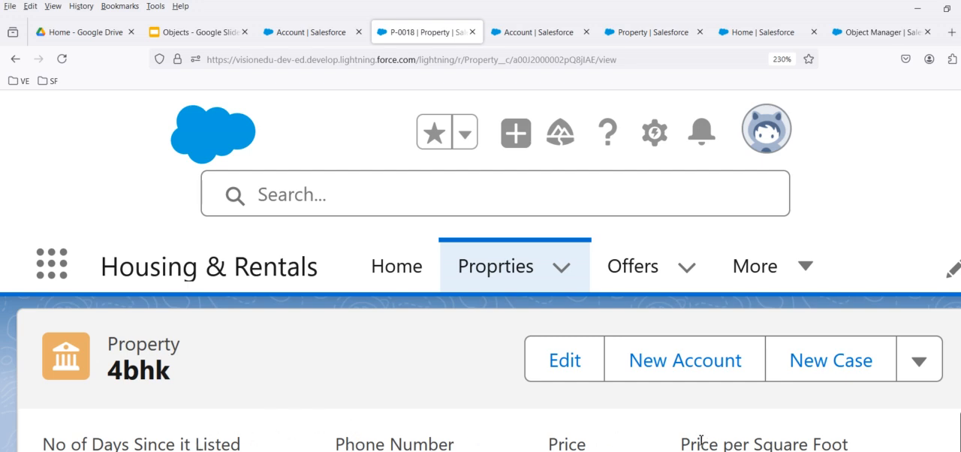
pyautogui.hotkey('ctrl', '+')
pyautogui.hotkey('ctrl', '+')
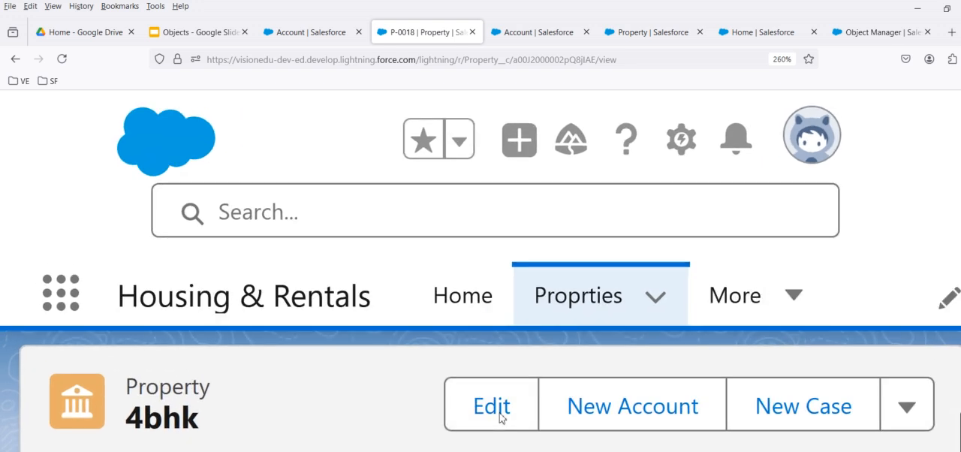
pyautogui.hotkey('ctrl', '-')
pyautogui.hotkey('ctrl', '-')
pyautogui.hotkey('ctrl', '-')
pyautogui.hotkey('ctrl', '-')
pyautogui.hotkey('ctrl', '-')
pyautogui.hotkey('ctrl', '-')
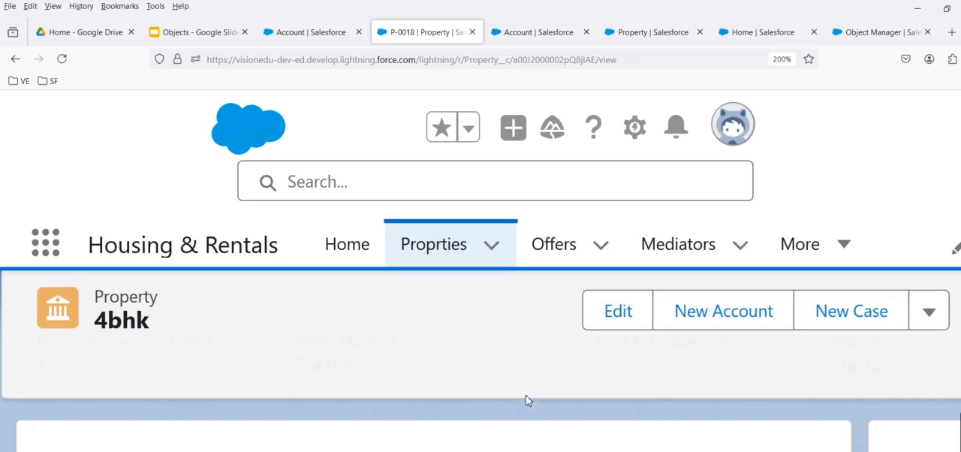
pyautogui.hotkey('ctrl', '-')
pyautogui.hotkey('ctrl', '-')
pyautogui.hotkey('ctrl', '-')
pyautogui.hotkey('ctrl', '-')
pyautogui.hotkey('ctrl', '-')
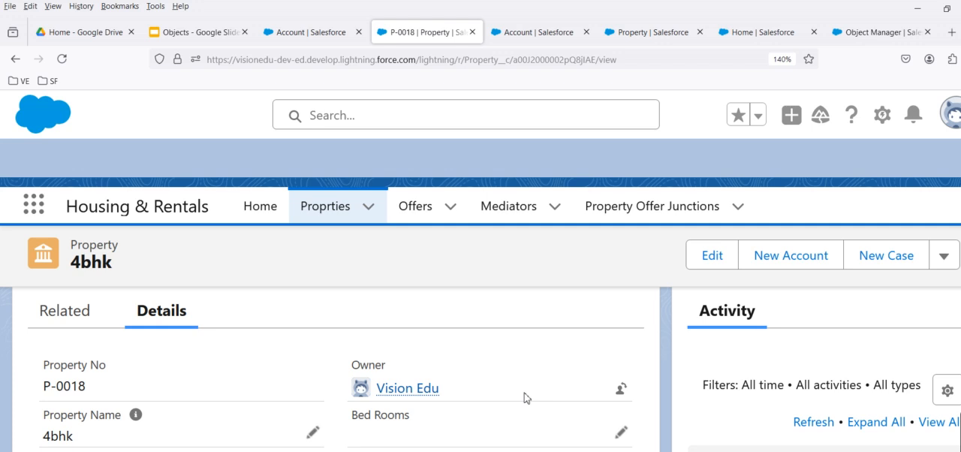
pyautogui.hotkey('ctrl', '-')
pyautogui.hotkey('ctrl', '-')
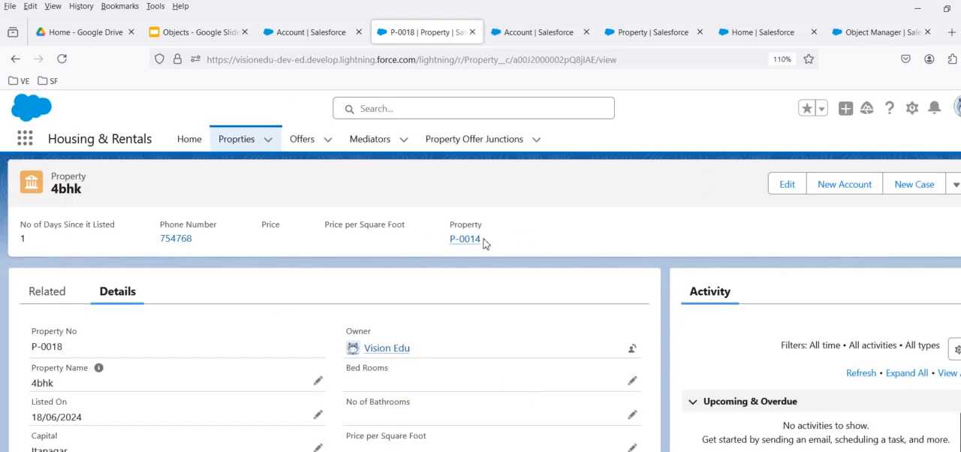
# Read the Compact Layout slide in the Objects presentation in Google Slides, and return to the P-0018 record.
pyautogui.click(199, 32)
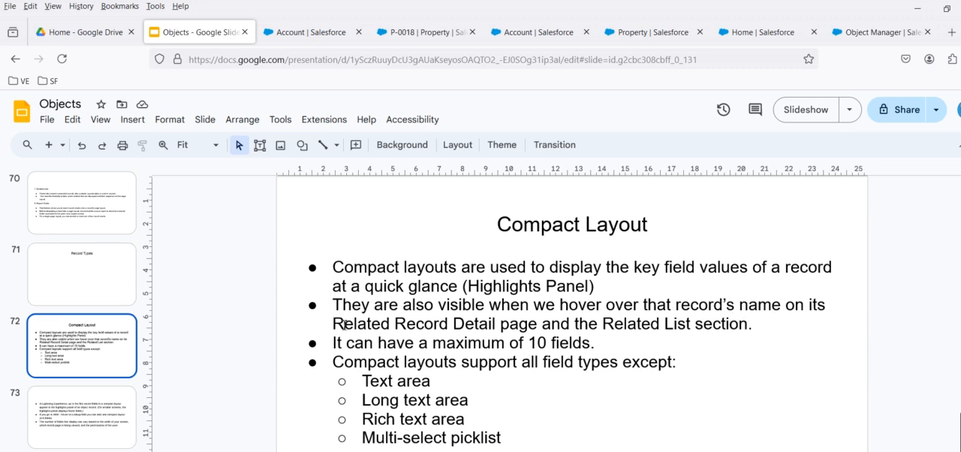
pyautogui.click(536, 32)
pyautogui.click(426, 33)
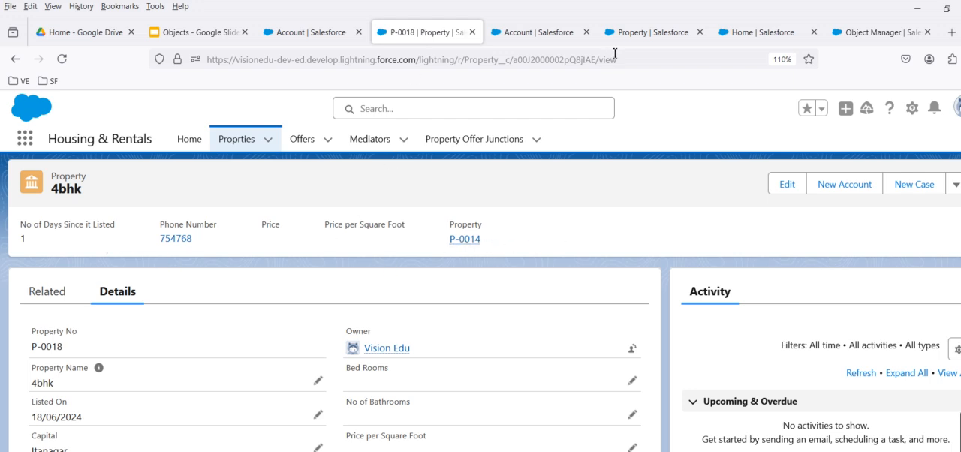
# Open "Propery compact layout" for editing in the Property object's setup.
pyautogui.click(629, 35)
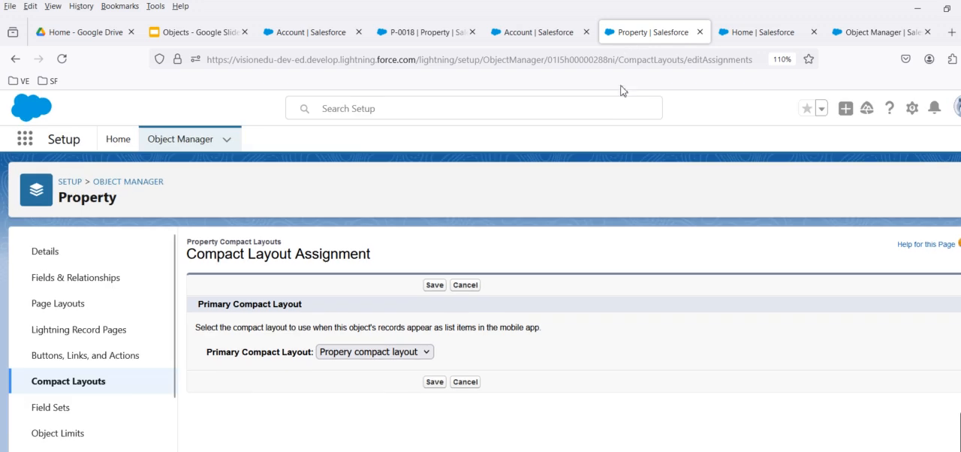
pyautogui.click(57, 394)
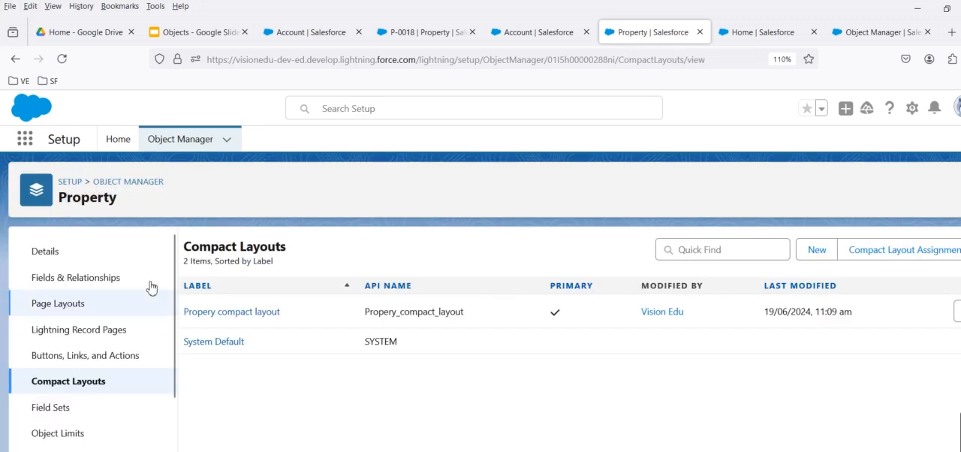
pyautogui.click(238, 312)
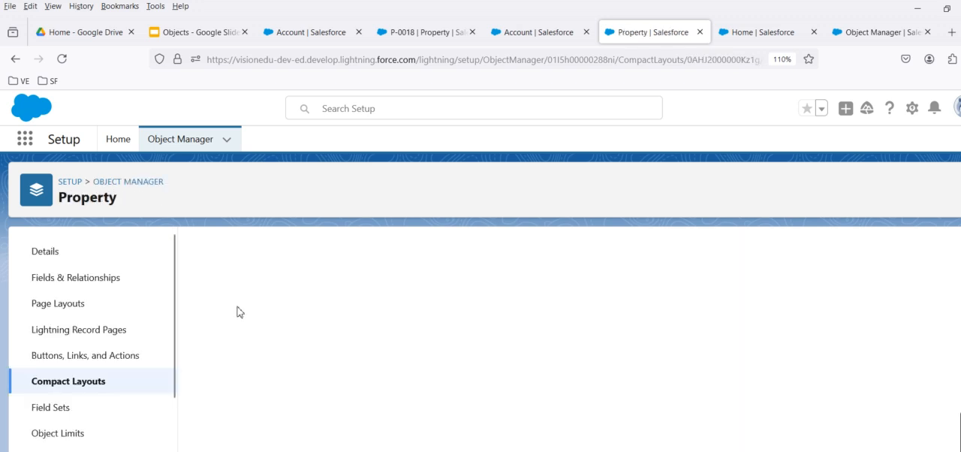
pyautogui.click(440, 313)
pyautogui.scroll(-4, 536, 399)
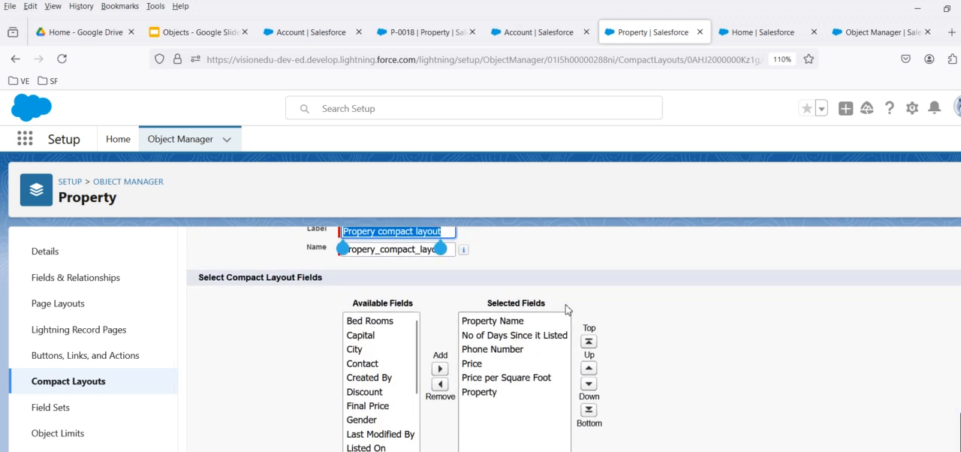
# Add Final Price, Discount and Gender to the compact layout's selected fields and save it.
pyautogui.click(389, 407)
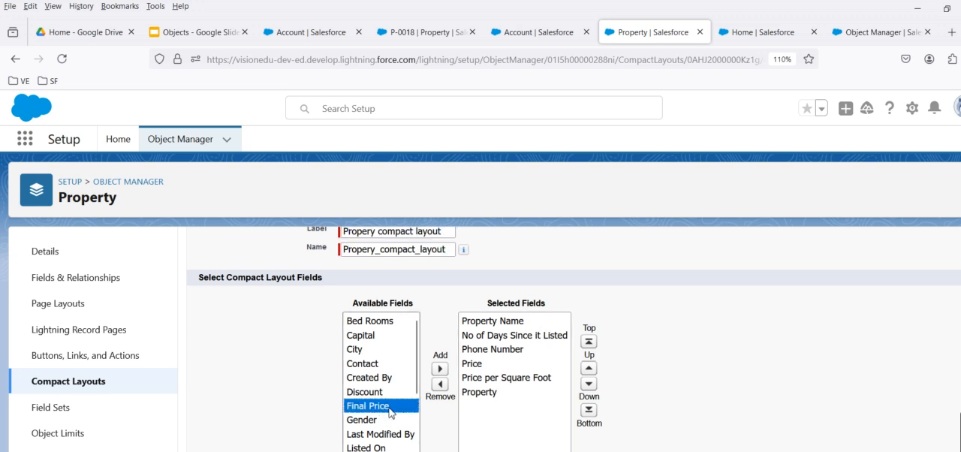
pyautogui.click(440, 369)
pyautogui.click(396, 387)
pyautogui.click(440, 369)
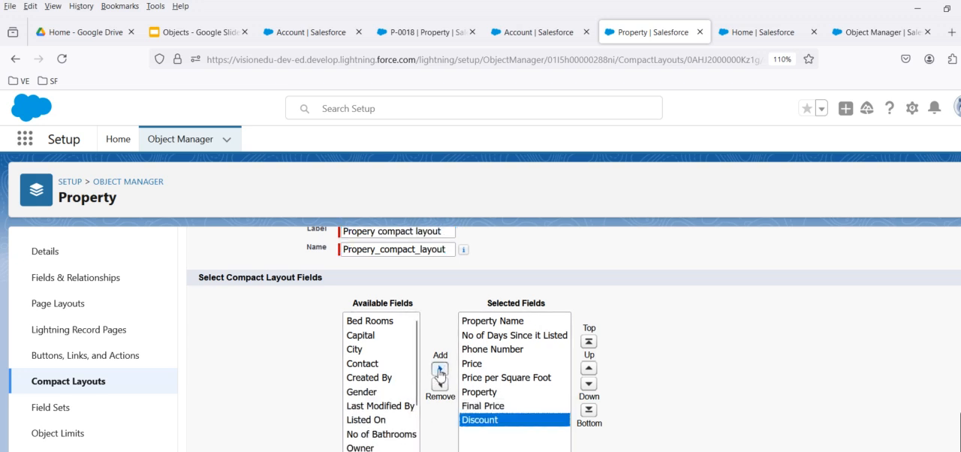
pyautogui.click(390, 379)
pyautogui.click(378, 396)
pyautogui.click(440, 369)
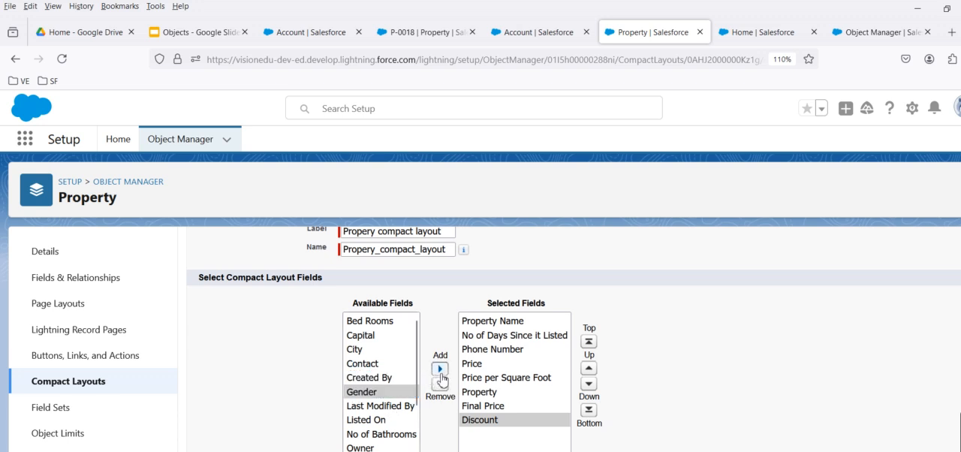
pyautogui.scroll(3, 523, 347)
pyautogui.click(442, 319)
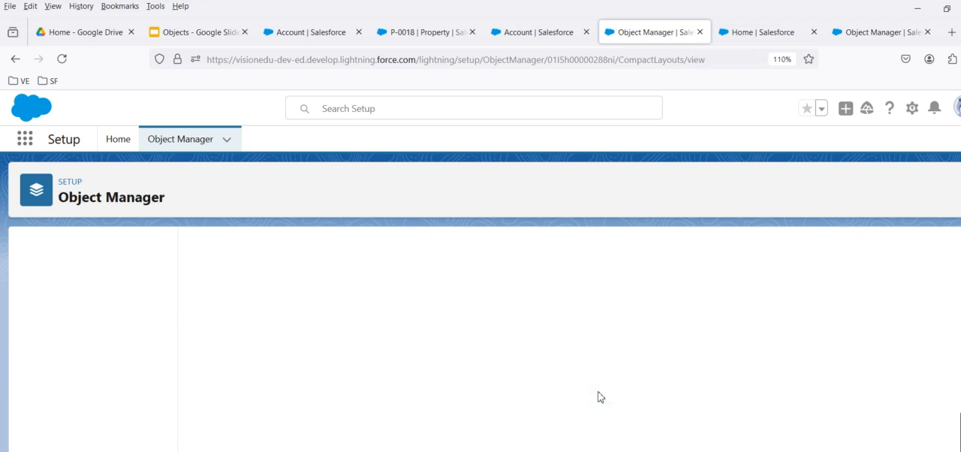
pyautogui.click(213, 314)
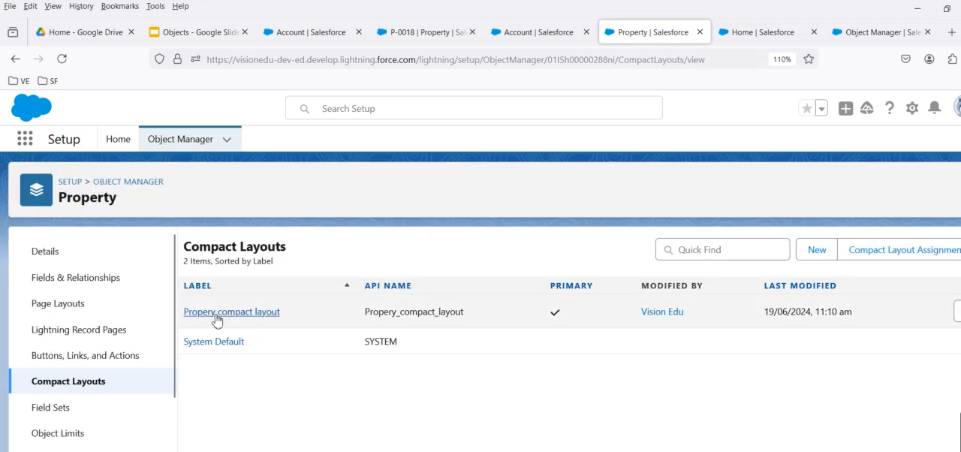
# Return to the P-0018 record and check which compact layout fields its header displays at several browser zoom levels.
pyautogui.click(420, 32)
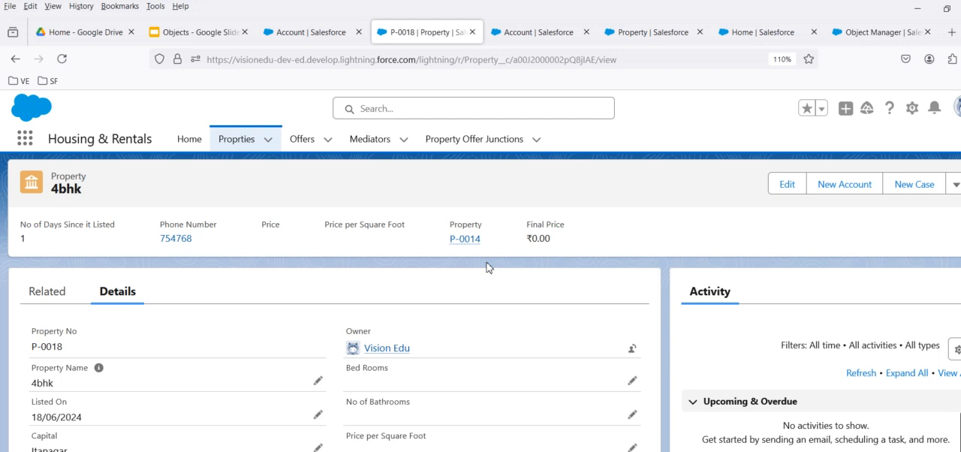
pyautogui.hotkey('ctrl', '+')
pyautogui.hotkey('ctrl', '+')
pyautogui.hotkey('ctrl', '+')
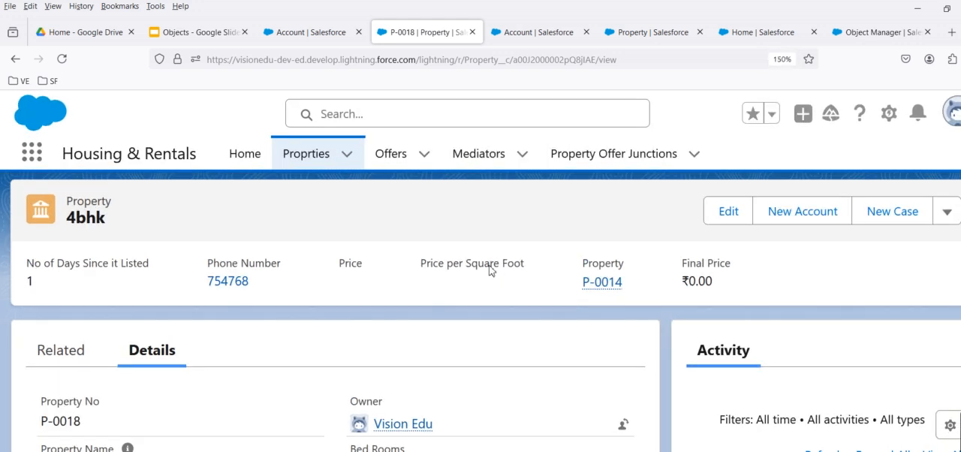
pyautogui.hotkey('ctrl', '+')
pyautogui.hotkey('ctrl', '+')
pyautogui.hotkey('ctrl', '+')
pyautogui.hotkey('ctrl', '+')
pyautogui.hotkey('ctrl', '+')
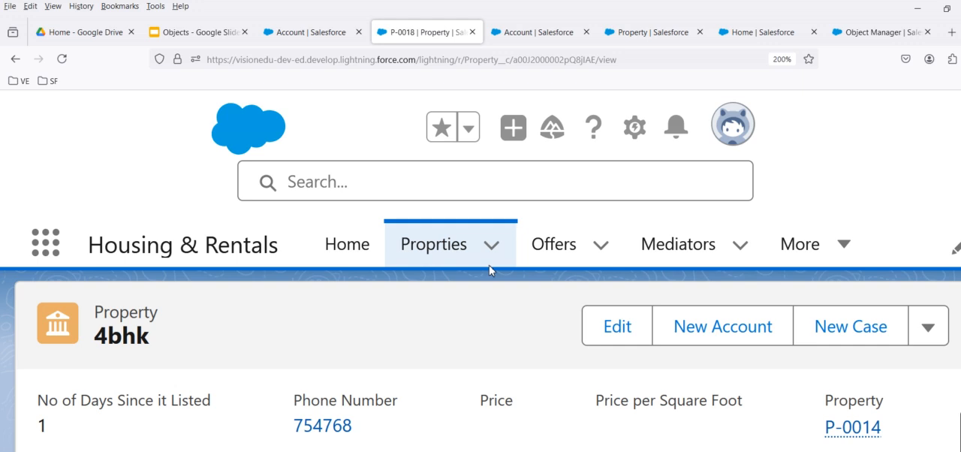
pyautogui.hotkey('ctrl', '+')
pyautogui.hotkey('ctrl', '-')
pyautogui.hotkey('ctrl', '-')
pyautogui.hotkey('ctrl', '-')
pyautogui.hotkey('ctrl', '-')
pyautogui.hotkey('ctrl', '-')
pyautogui.hotkey('ctrl', '-')
pyautogui.hotkey('ctrl', '-')
pyautogui.hotkey('ctrl', '-')
pyautogui.hotkey('ctrl', '-')
pyautogui.hotkey('ctrl', '-')
pyautogui.hotkey('ctrl', '-')
pyautogui.hotkey('ctrl', '-')
pyautogui.hotkey('ctrl', '-')
pyautogui.hotkey('ctrl', '-')
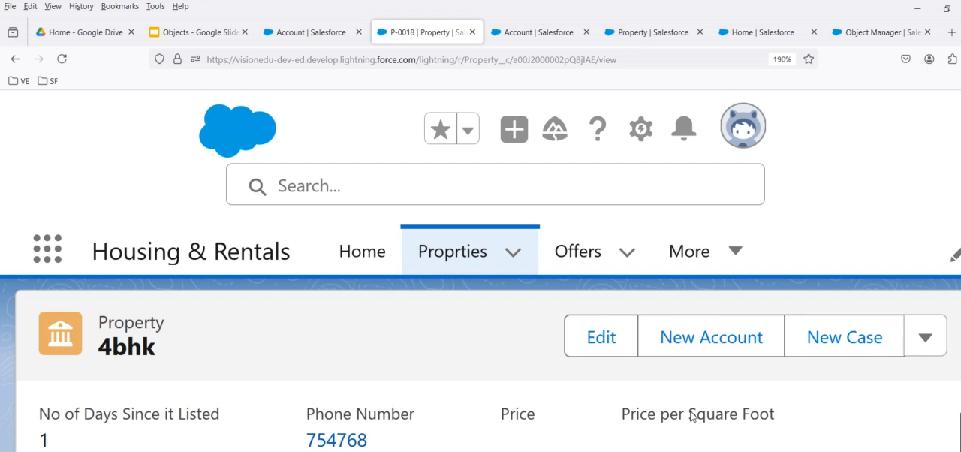
pyautogui.hotkey('ctrl', '+')
pyautogui.hotkey('ctrl', '+')
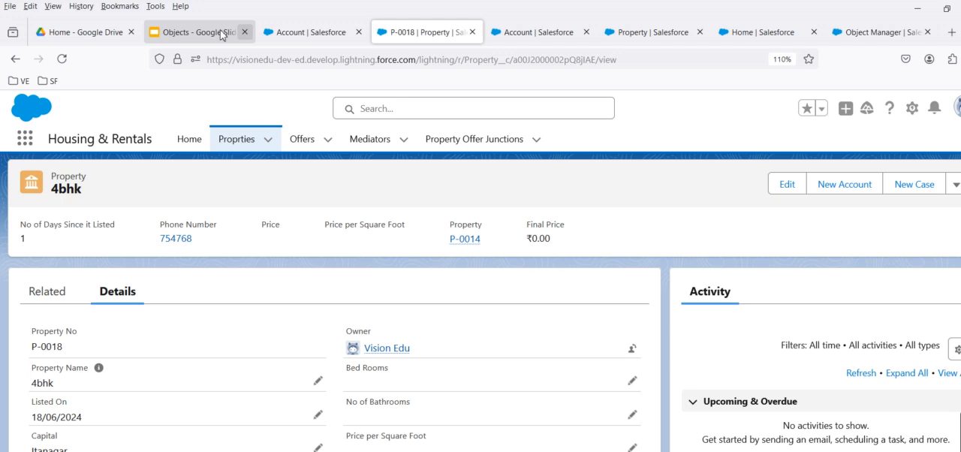
# Read the Compact Layout slide and the slide after it in the Objects presentation, and switch back to the P-0018 record.
pyautogui.click(184, 33)
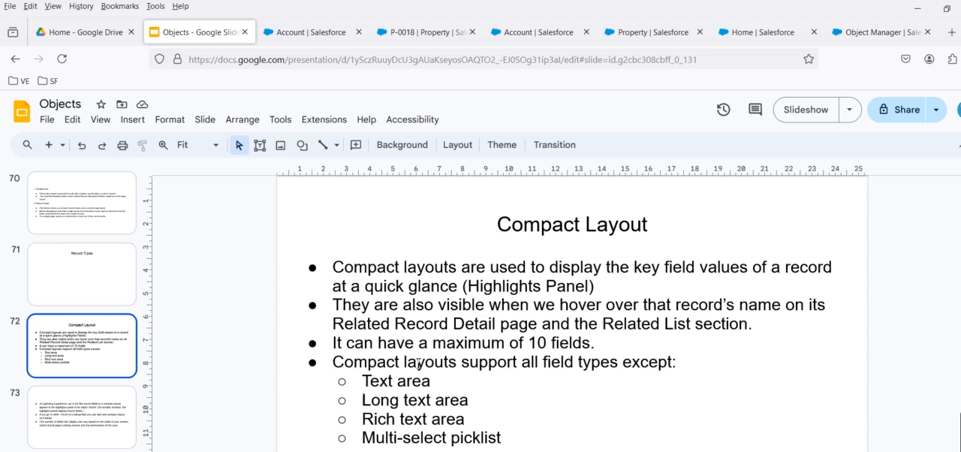
pyautogui.click(84, 411)
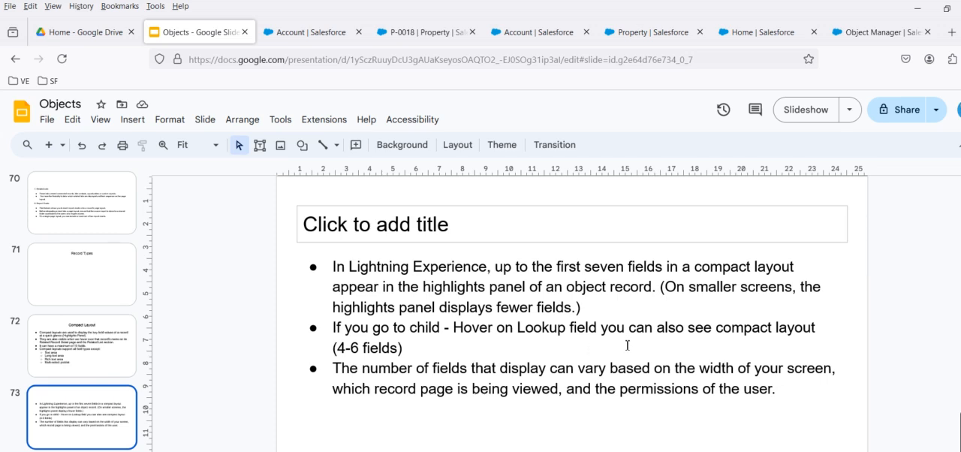
pyautogui.click(415, 34)
# Look through the related lists of the P-0018 record for child properties.
pyautogui.click(46, 294)
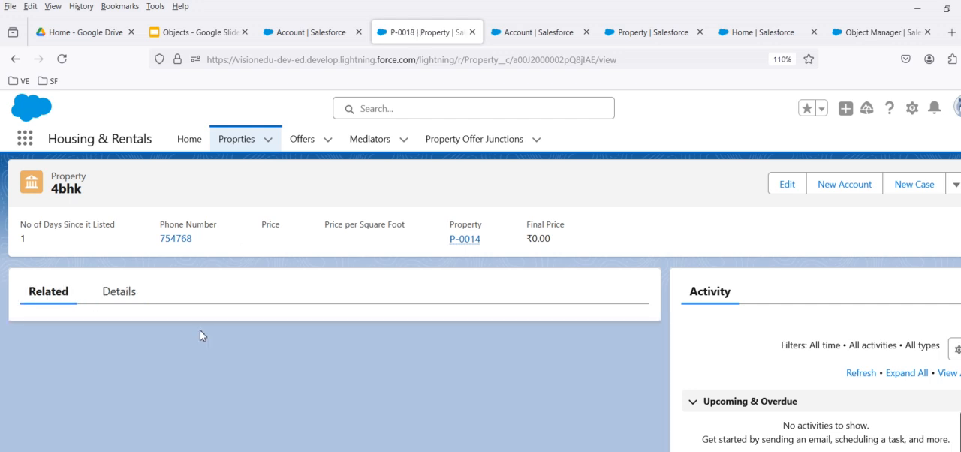
pyautogui.scroll(-3, 199, 340)
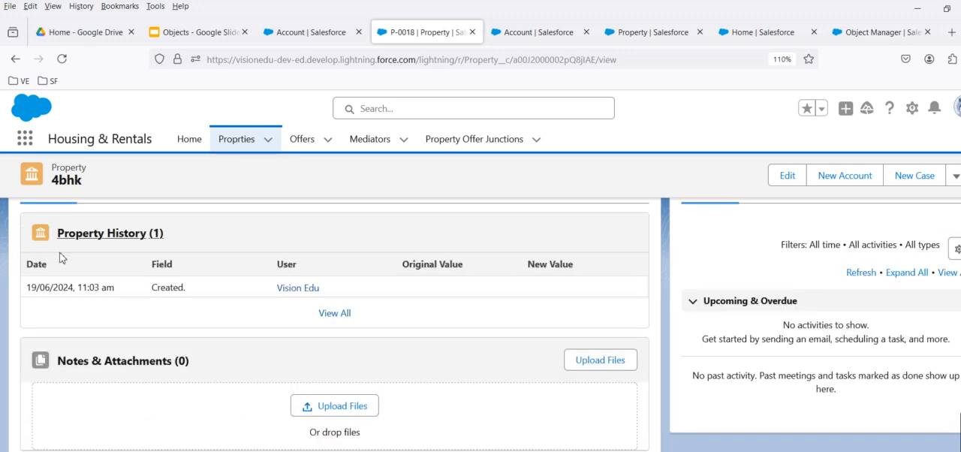
pyautogui.scroll(-2, 118, 330)
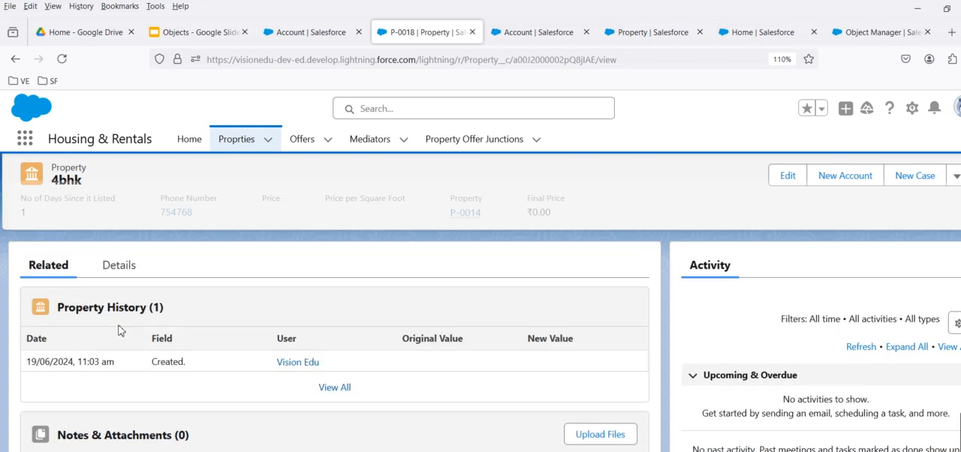
pyautogui.scroll(-4, 118, 328)
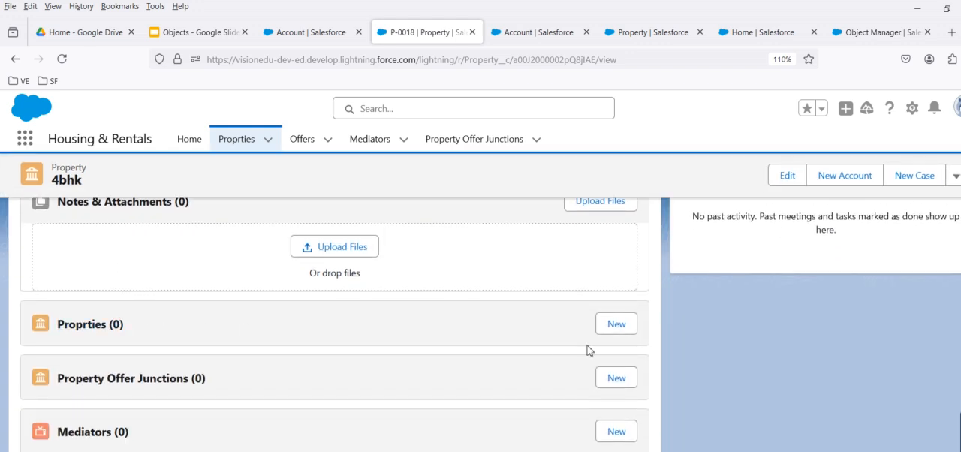
# Open property P-0014 from the All list and preview P-0018's compact layout from the related Proprties list.
pyautogui.click(226, 147)
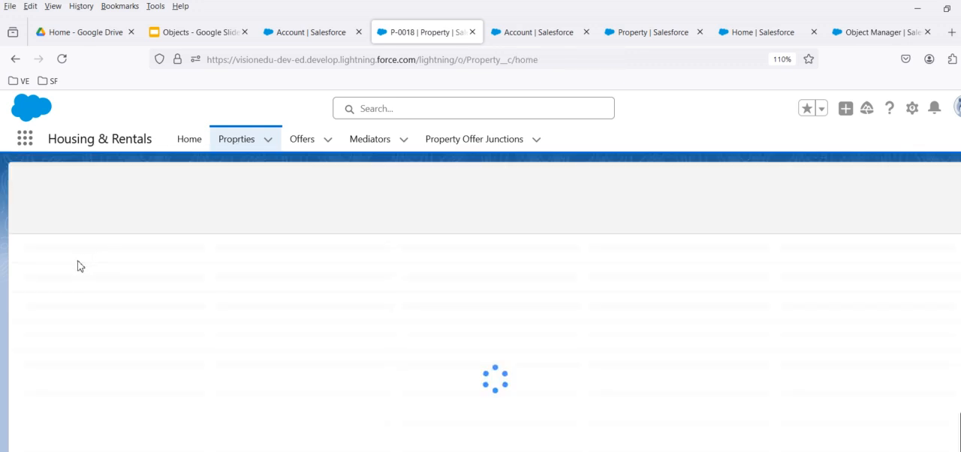
pyautogui.click(94, 294)
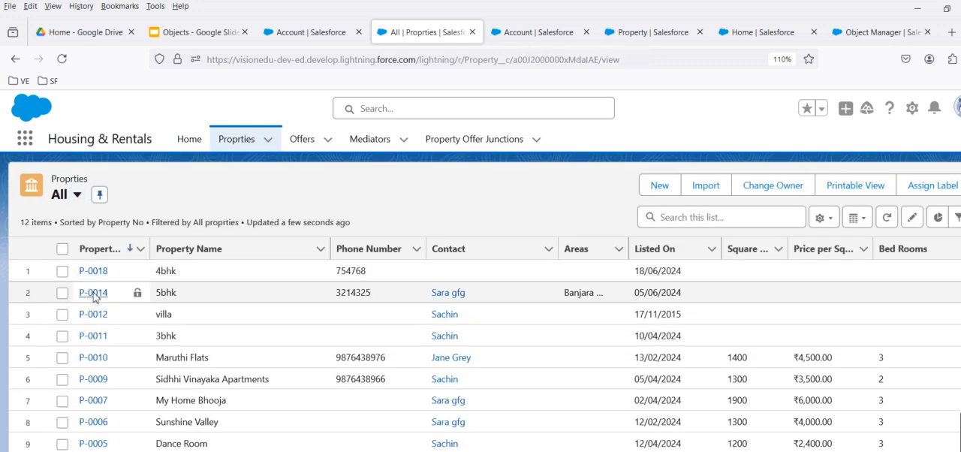
pyautogui.click(46, 289)
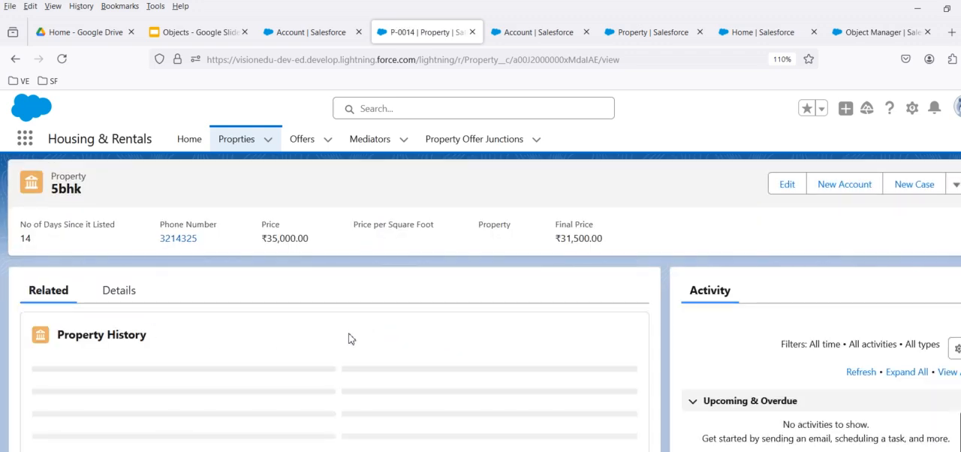
pyautogui.scroll(-5, 350, 334)
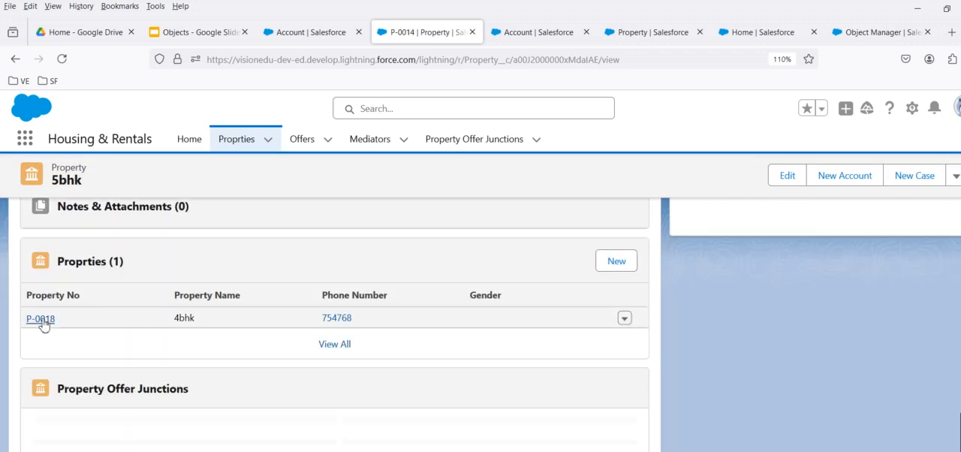
pyautogui.moveTo(41, 322)
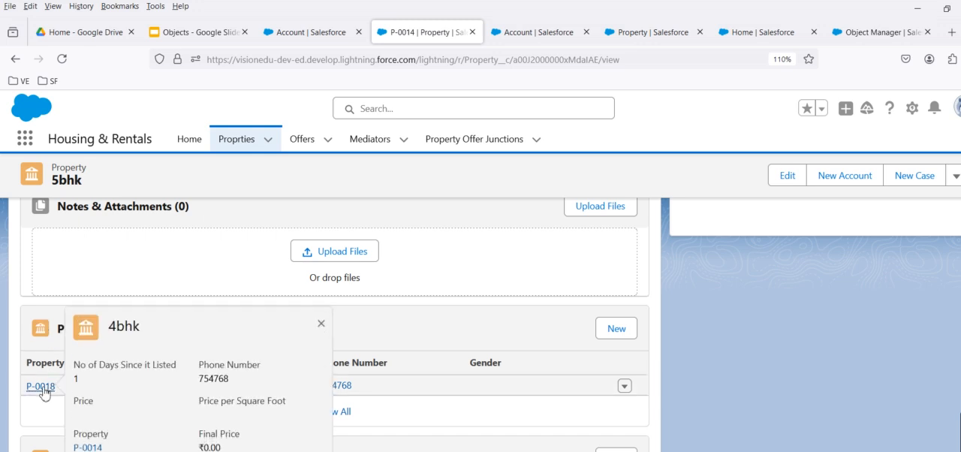
pyautogui.scroll(-4, 39, 392)
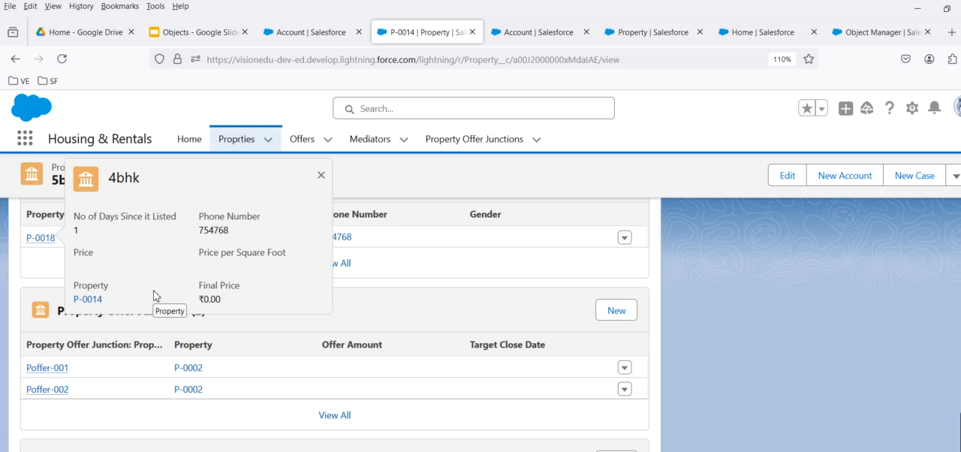
# Open the Mid week sale offer from the All list and preview its linked property P-0007 and its owner.
pyautogui.click(300, 140)
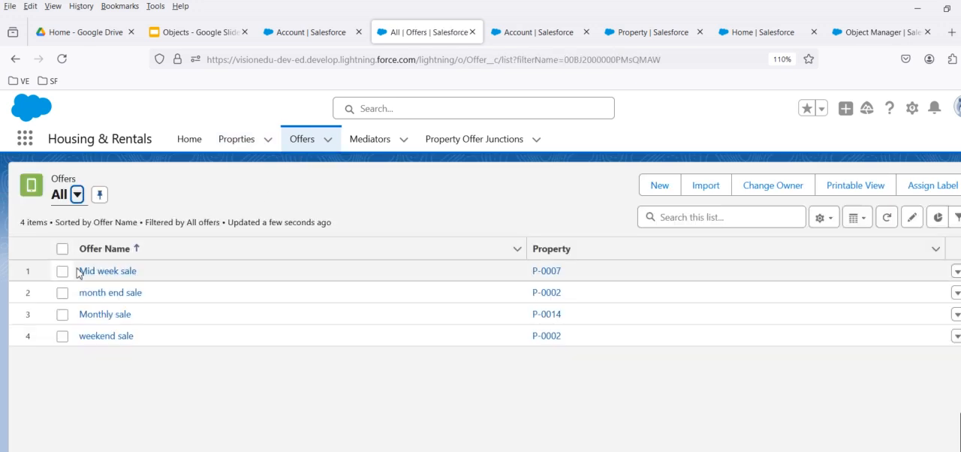
pyautogui.click(89, 272)
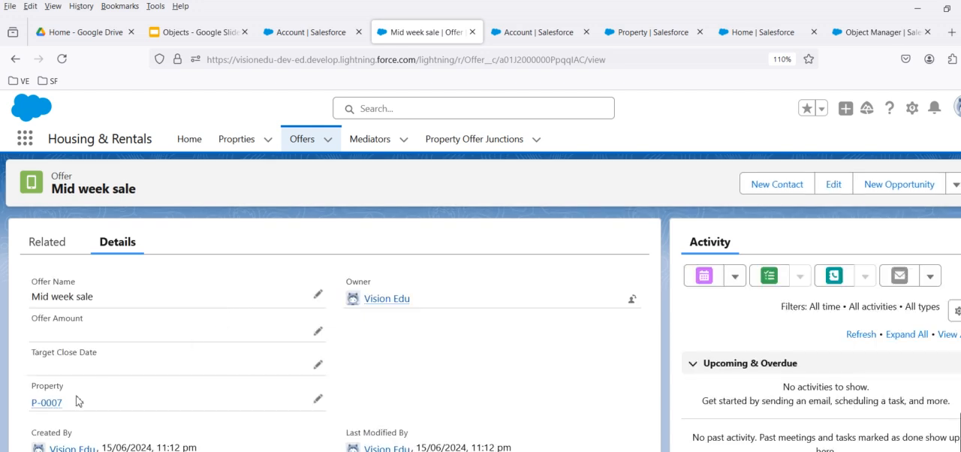
pyautogui.moveTo(50, 412)
pyautogui.moveTo(387, 299)
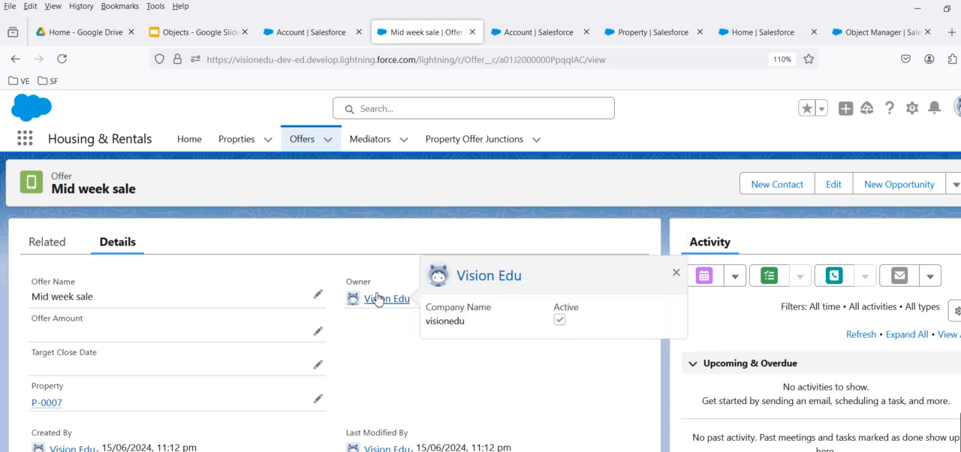
# Open the Acme mediator, then junction record Poffer-001, and preview its linked month end sale offer and property P-0014.
pyautogui.click(369, 139)
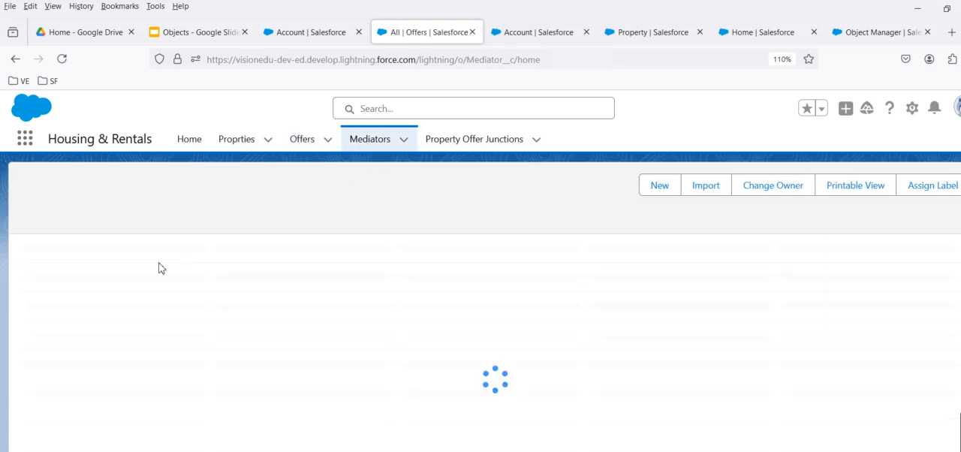
pyautogui.click(89, 273)
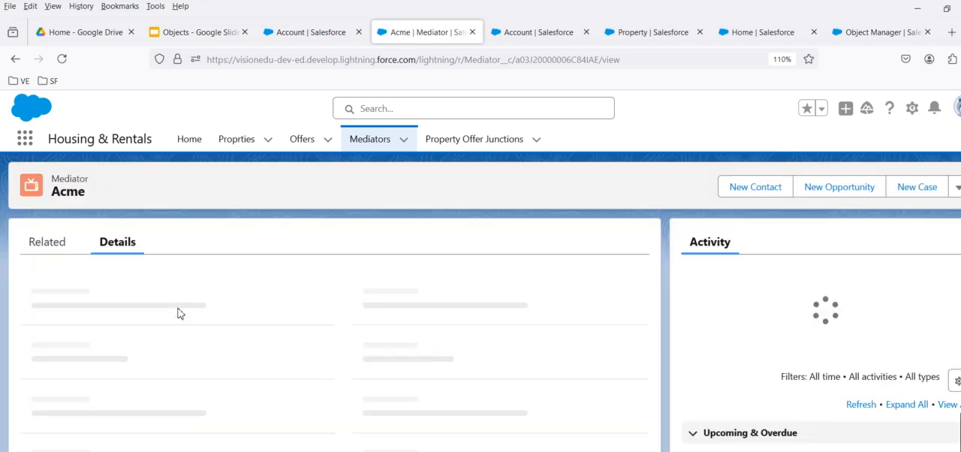
pyautogui.click(494, 149)
pyautogui.click(93, 272)
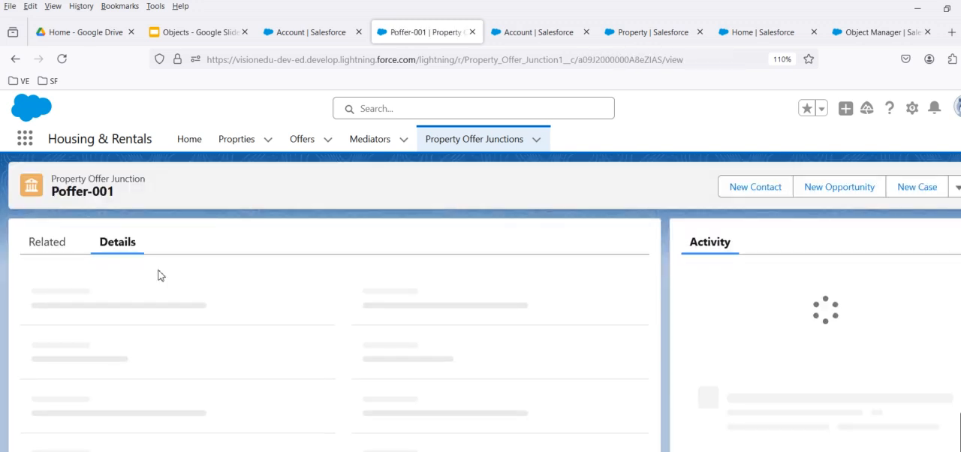
pyautogui.moveTo(78, 368)
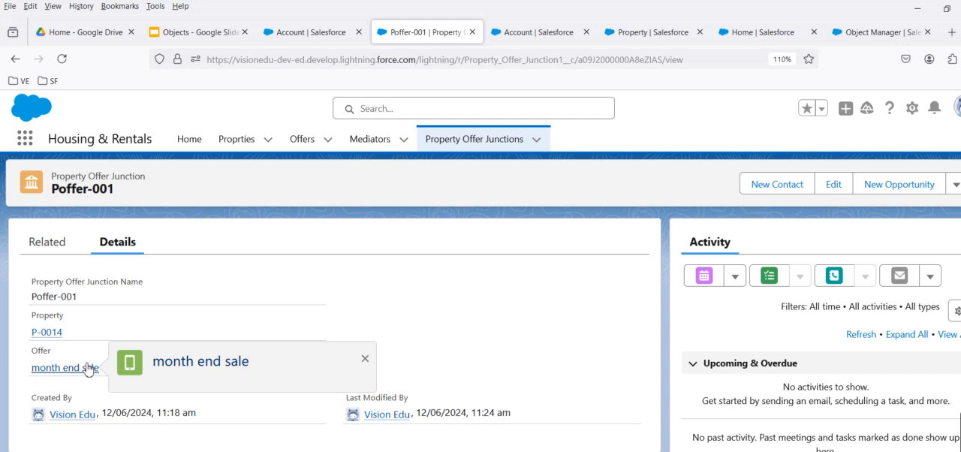
pyautogui.moveTo(58, 335)
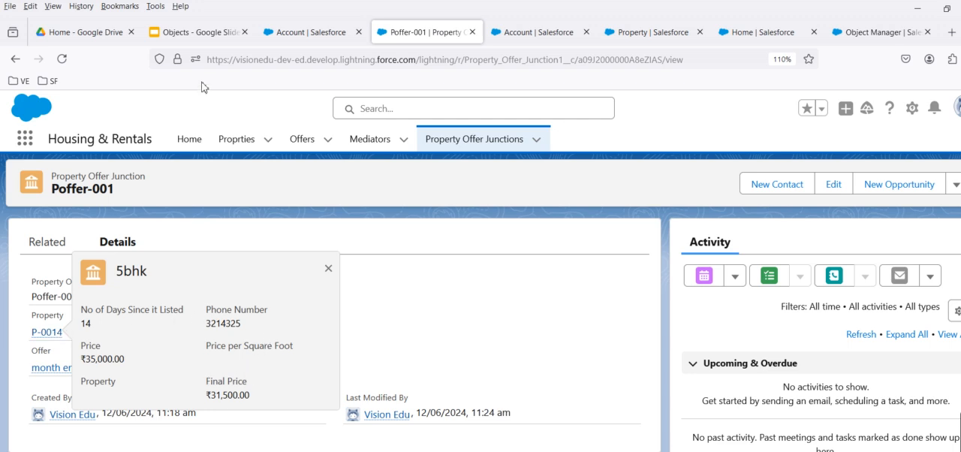
# Read the Compact Layout slide in the Objects presentation and view the Account object's compact layouts in Setup.
pyautogui.click(197, 32)
pyautogui.click(104, 345)
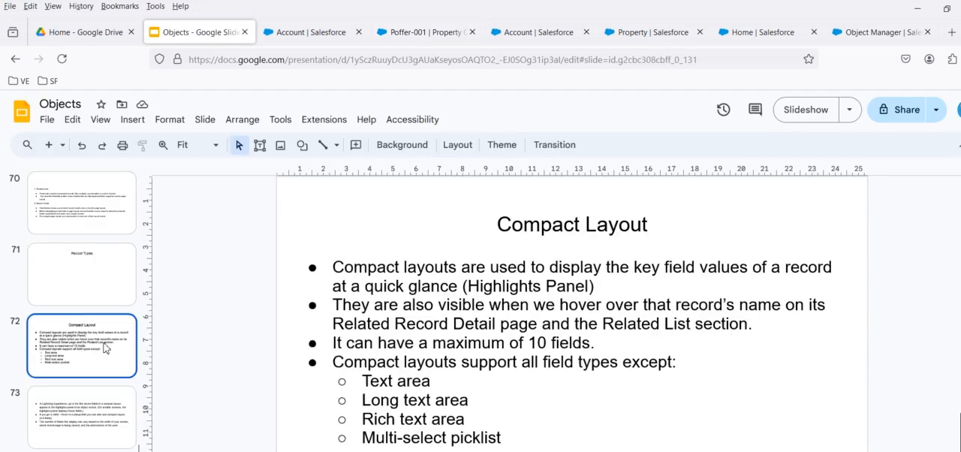
pyautogui.click(298, 32)
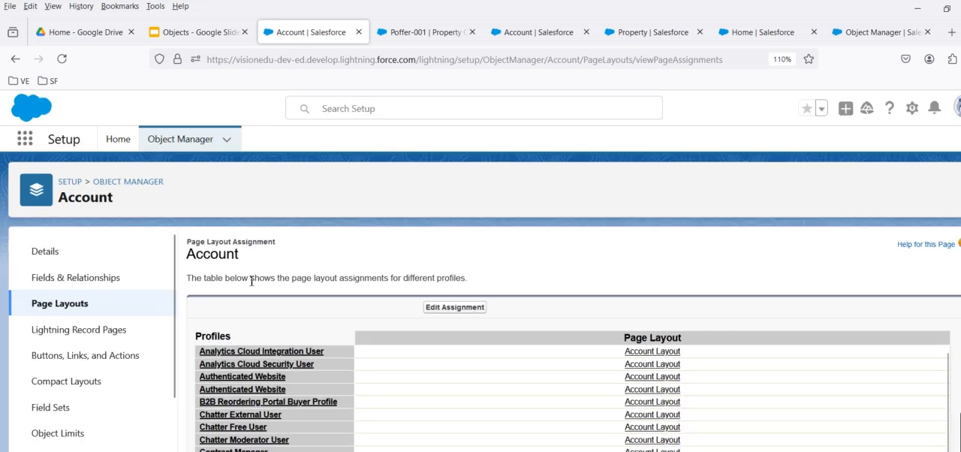
pyautogui.click(98, 307)
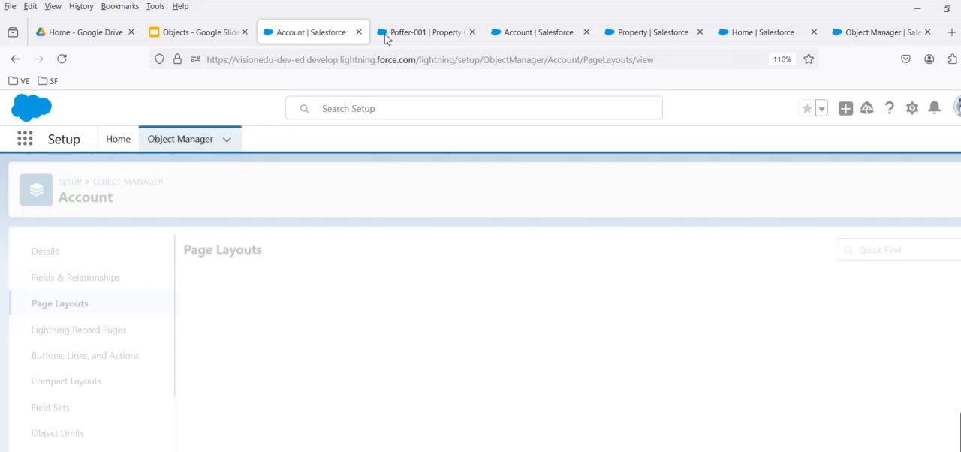
pyautogui.click(70, 380)
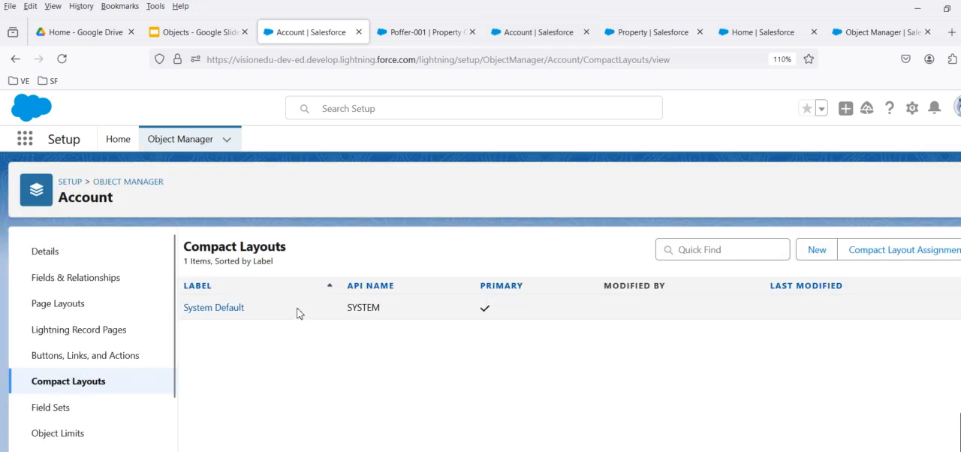
pyautogui.click(538, 36)
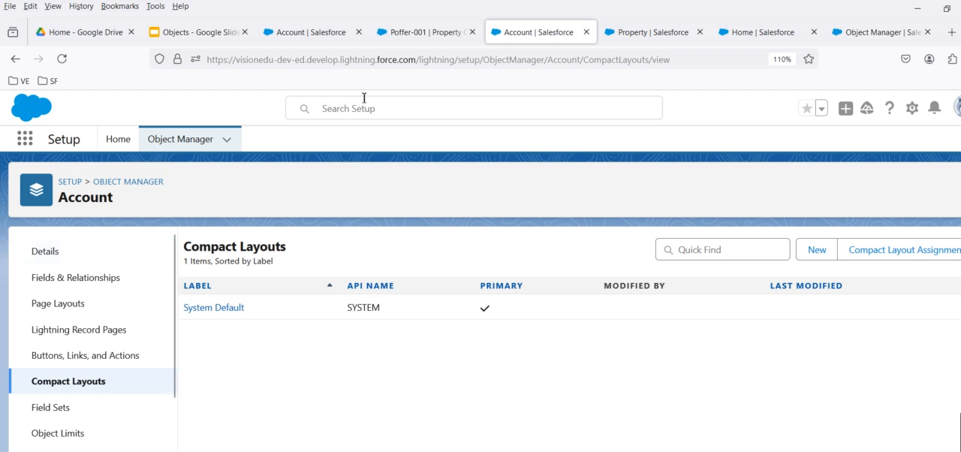
# Open the Dickenson Mobile Generators opportunity to check its header fields, and switch back to the Compact Layout slide.
pyautogui.click(388, 34)
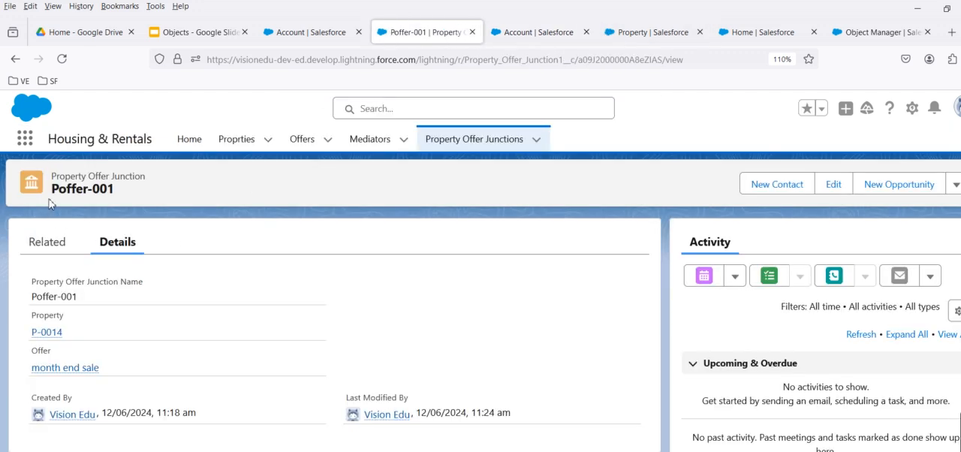
pyautogui.click(25, 139)
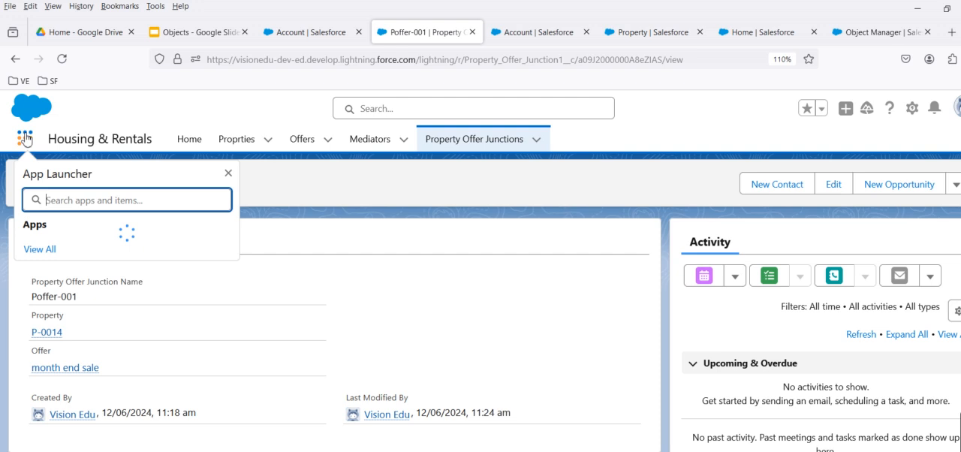
pyautogui.write('opp')
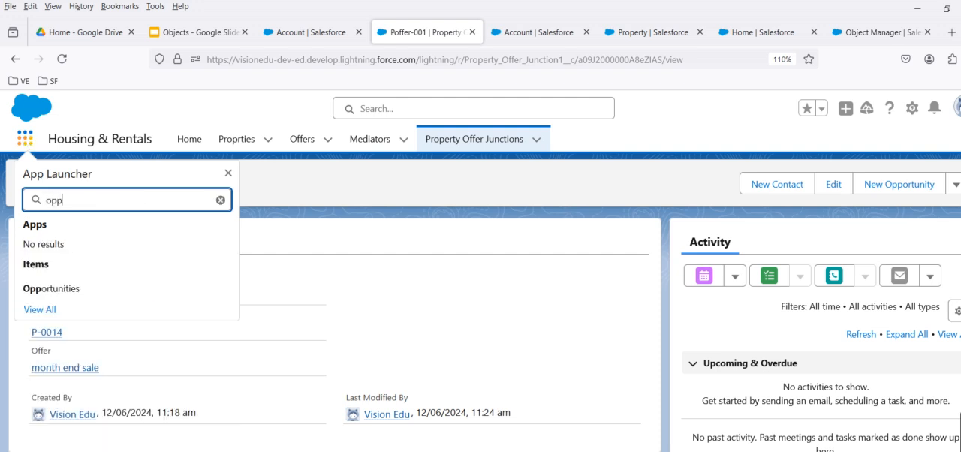
pyautogui.click(43, 290)
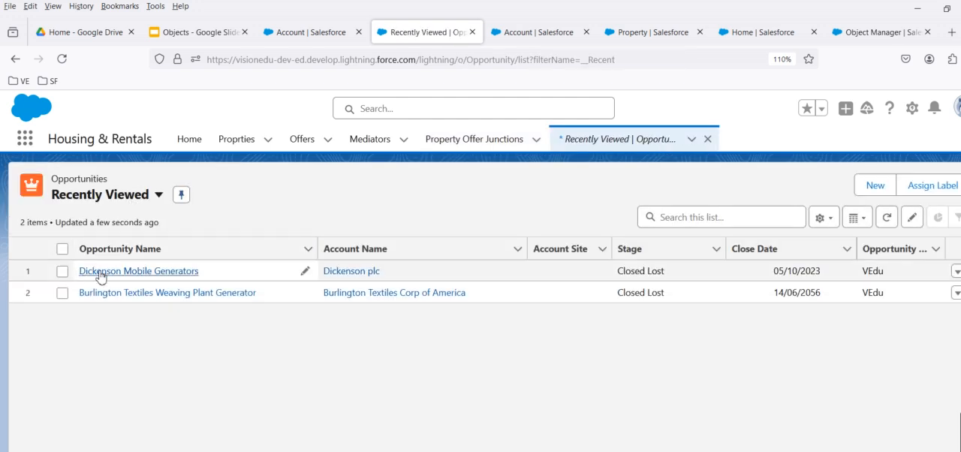
pyautogui.click(98, 274)
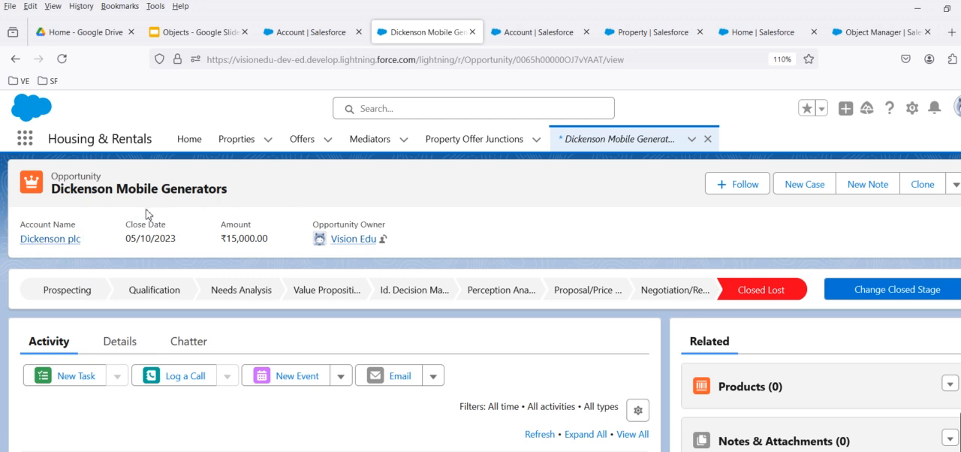
pyautogui.click(204, 37)
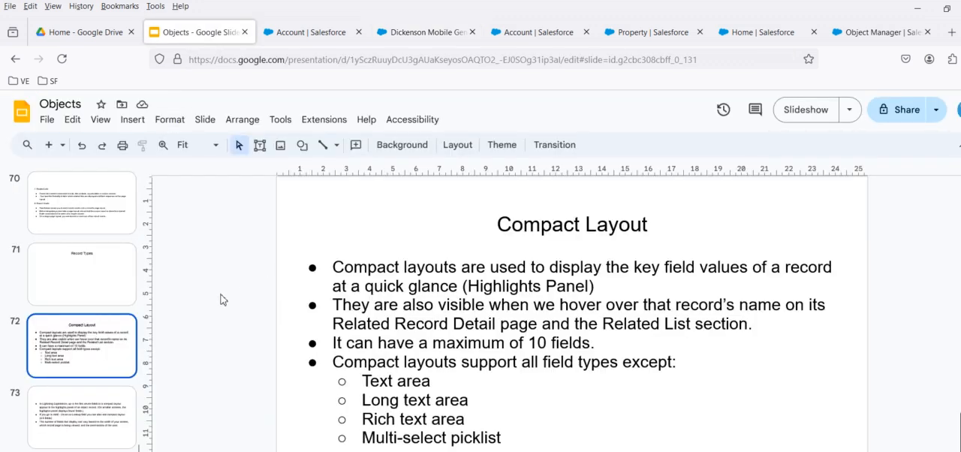